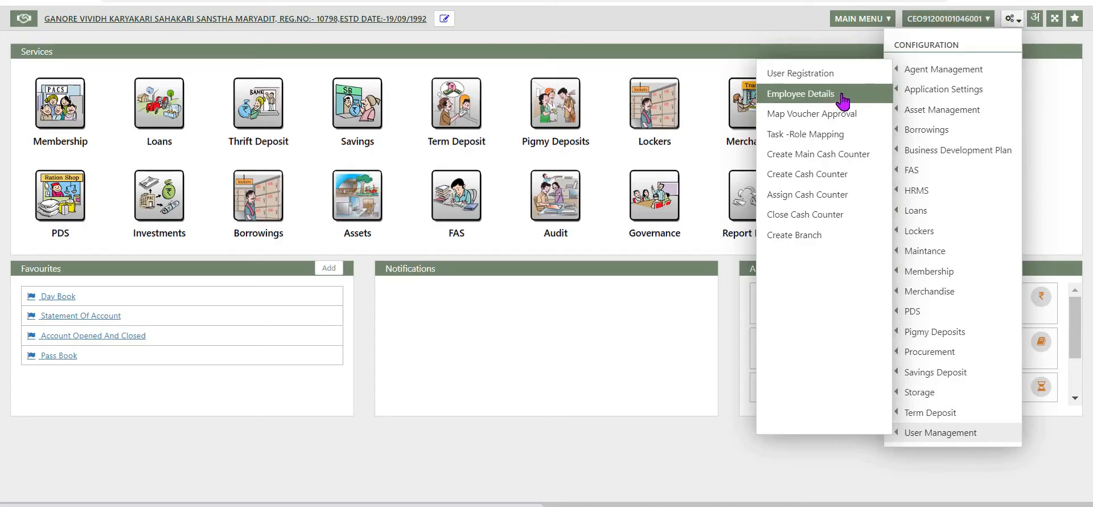
Open the record of the second employee listed in Employee Details and submit its update
{"action": "left_click", "coordinate": [843, 97]}
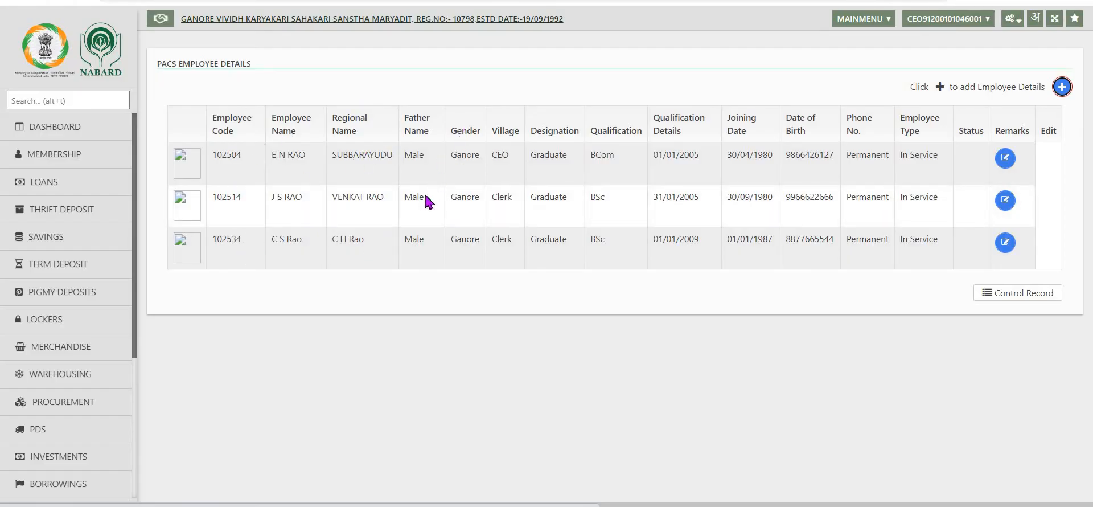
{"action": "left_click", "coordinate": [1006, 200]}
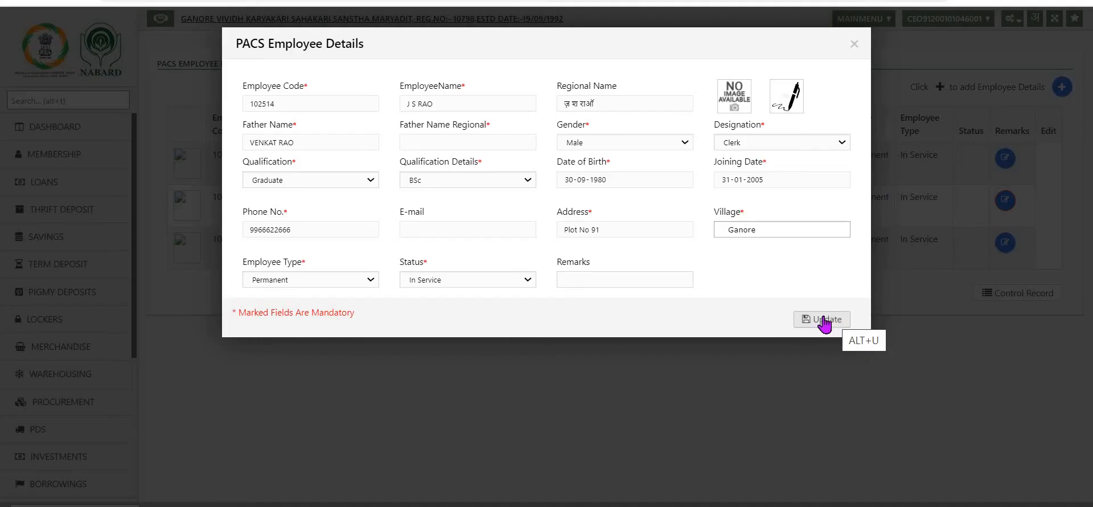
{"action": "left_click", "coordinate": [824, 321]}
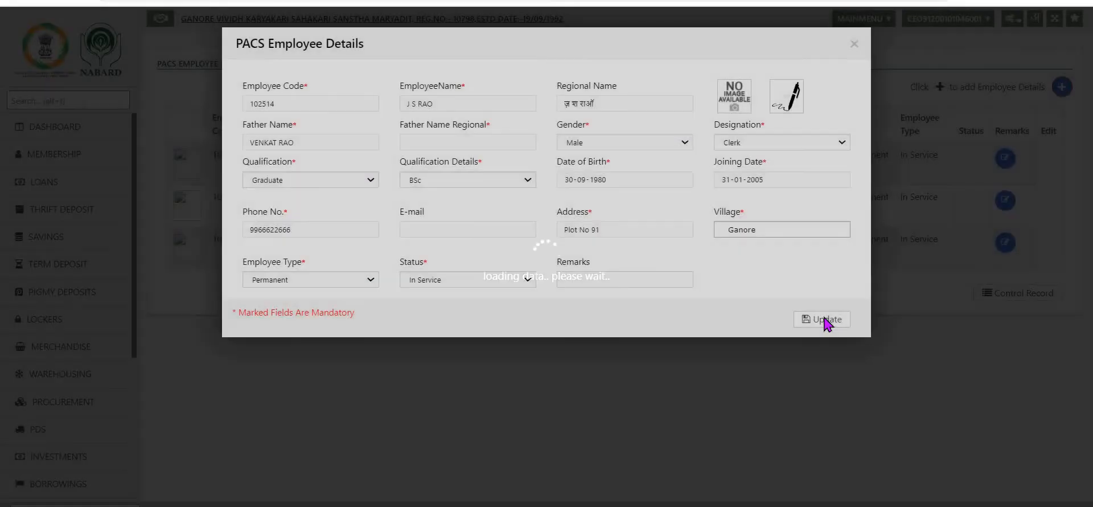
{"action": "left_click", "coordinate": [514, 359]}
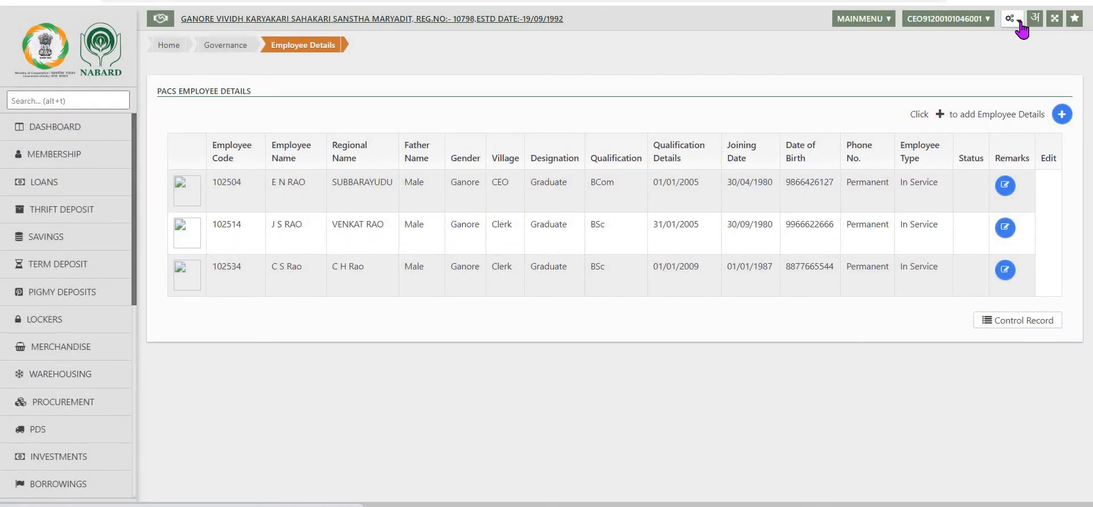
Open User Registration and select the second employee's number with HO as the branch
{"action": "left_click", "coordinate": [1020, 24]}
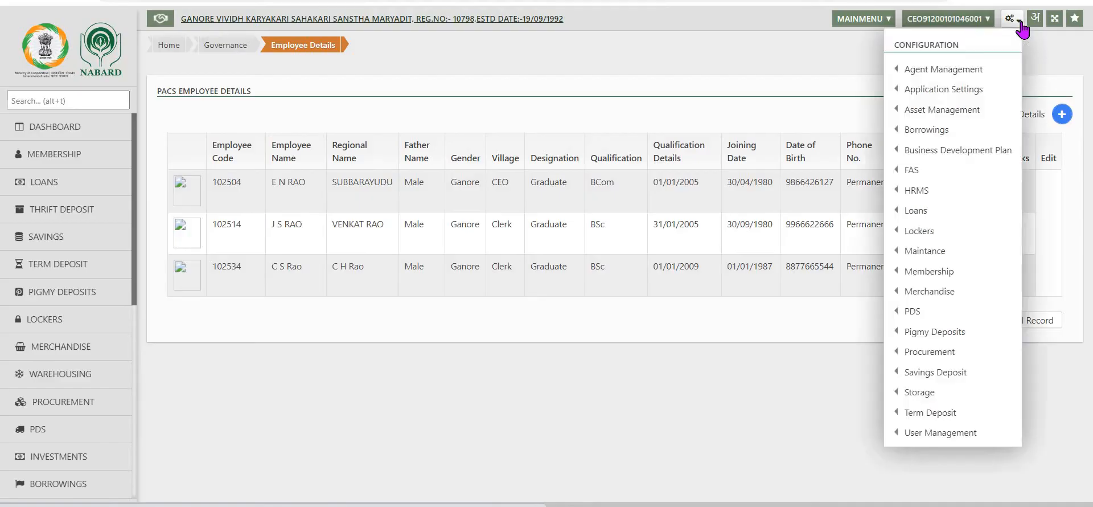
{"action": "mouse_move", "coordinate": [919, 435]}
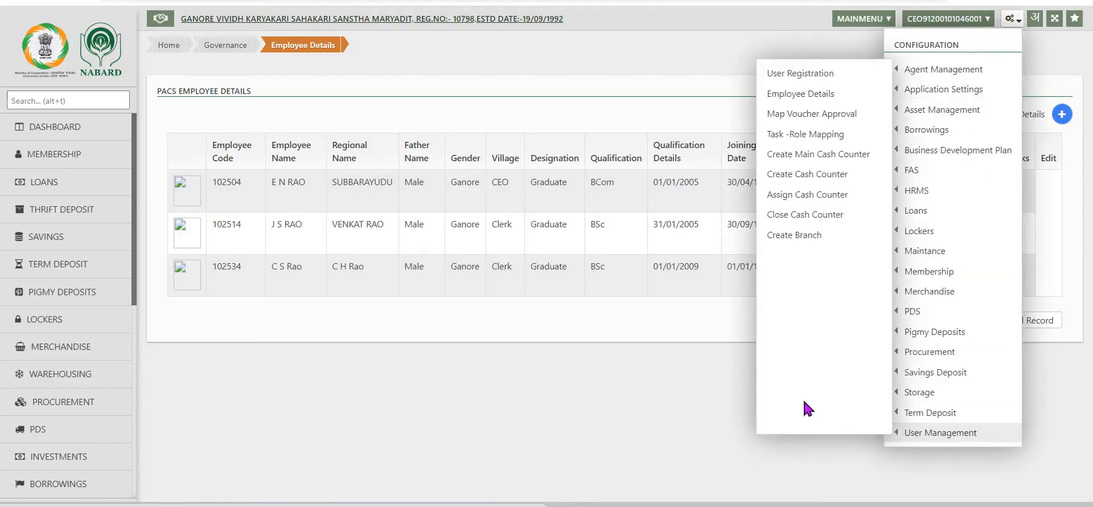
{"action": "left_click", "coordinate": [793, 74]}
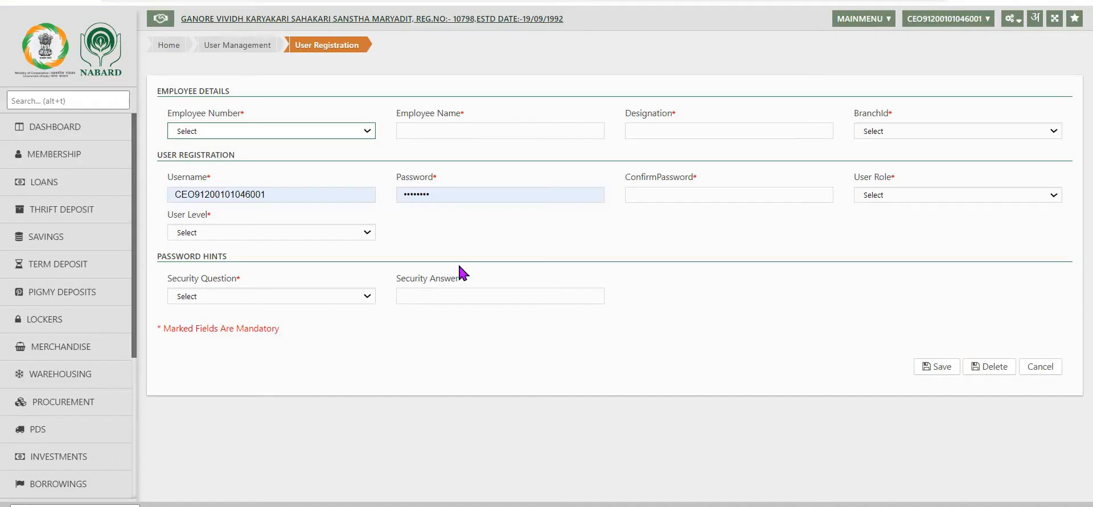
{"action": "left_click", "coordinate": [363, 130]}
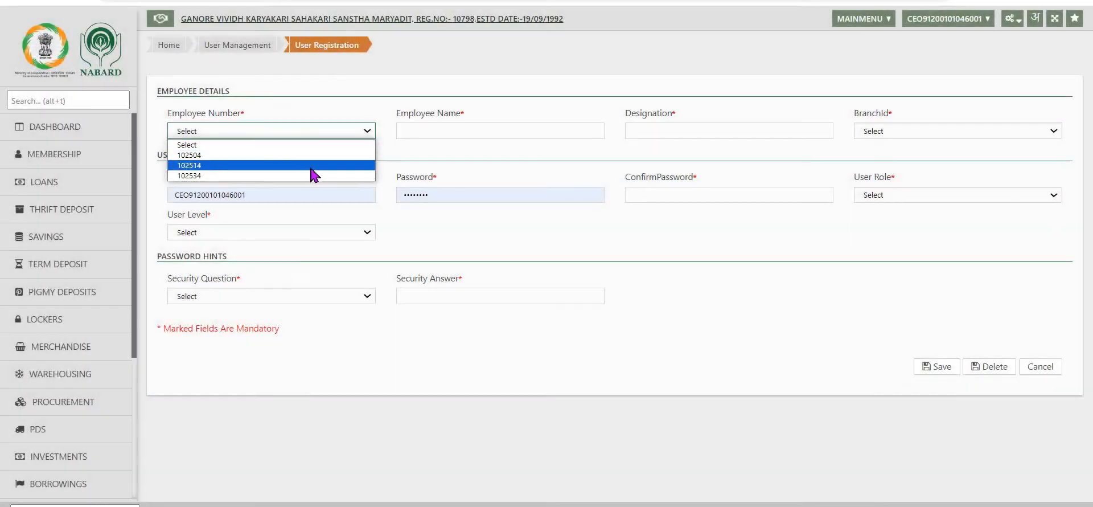
{"action": "left_click", "coordinate": [311, 166]}
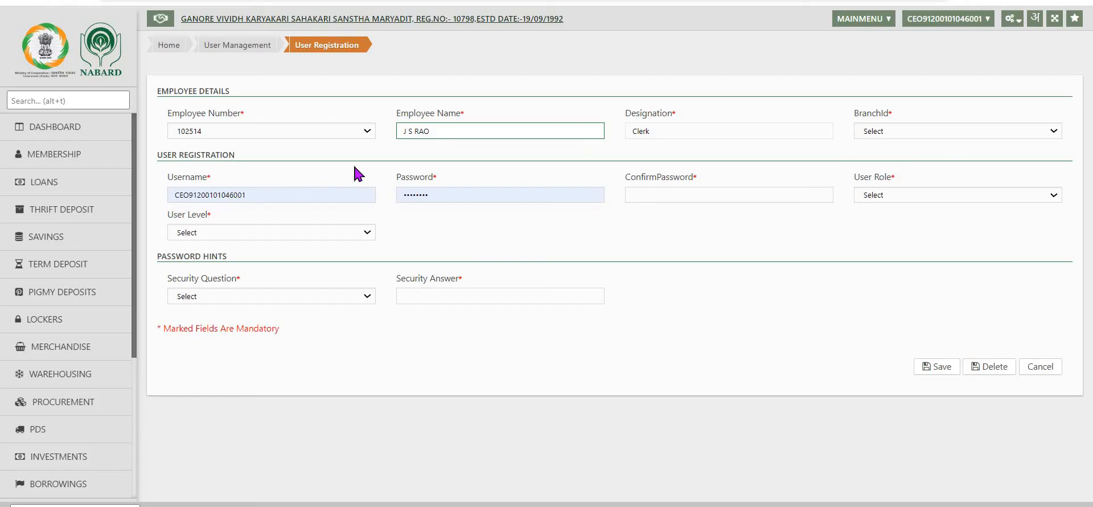
{"action": "left_click", "coordinate": [1042, 132]}
{"action": "left_click", "coordinate": [869, 154]}
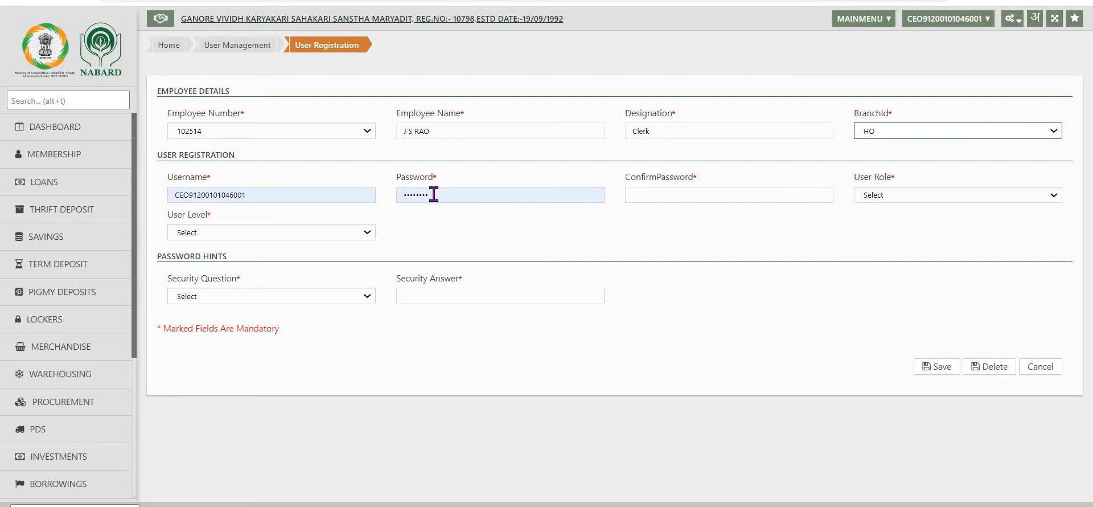
Enter the confirmation password for the new user registration
{"action": "left_click", "coordinate": [641, 193]}
{"action": "key", "text": "Tab"}
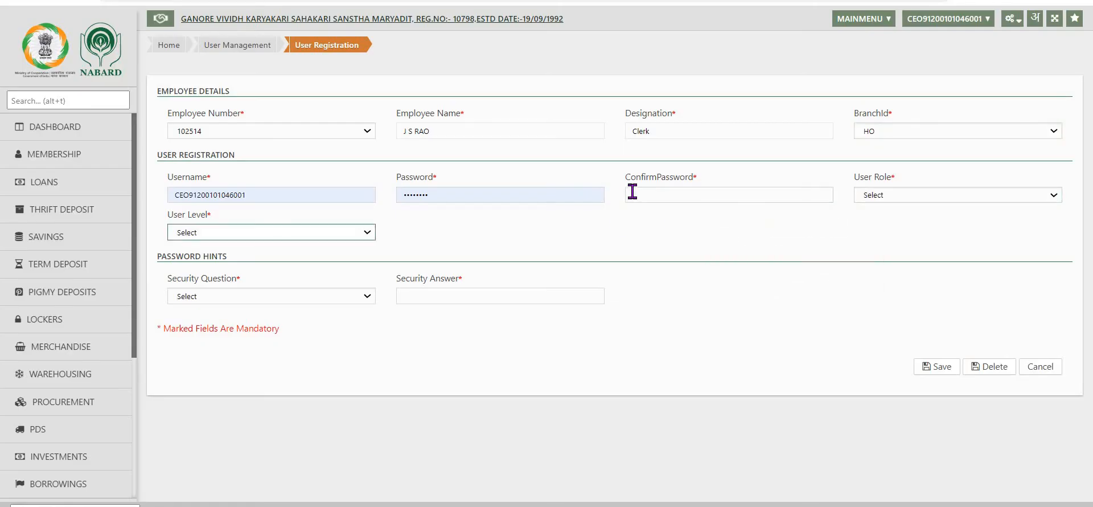
{"action": "left_click", "coordinate": [632, 194]}
{"action": "left_click", "coordinate": [743, 253]}
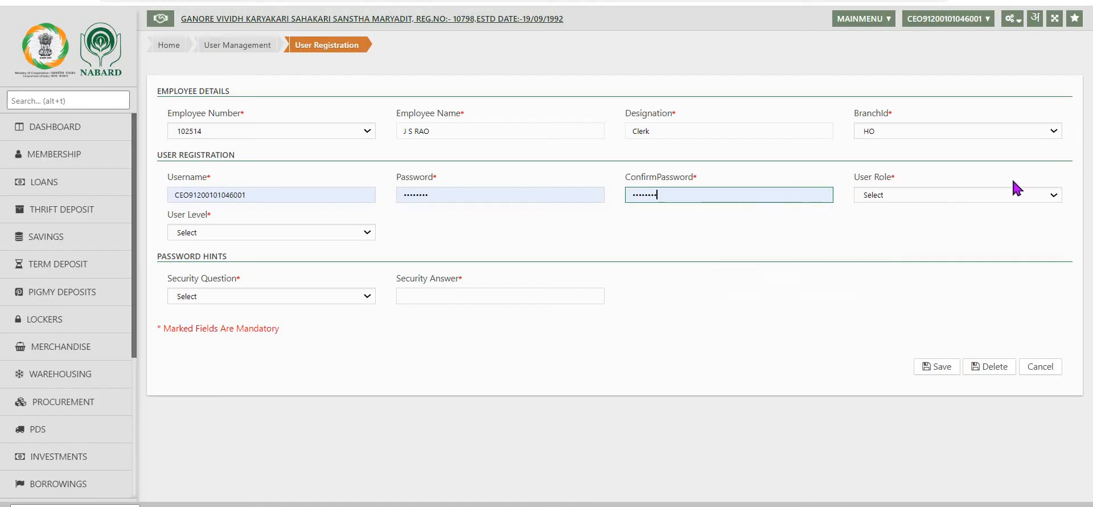
Set the user role to CEO and the user level to PACS User
{"action": "left_click", "coordinate": [1055, 196]}
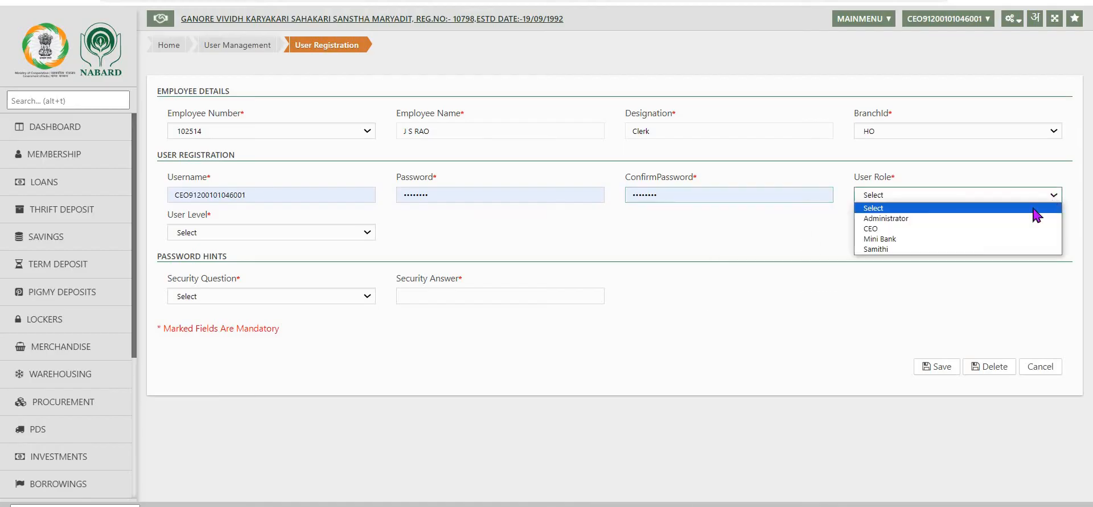
{"action": "left_click", "coordinate": [879, 229]}
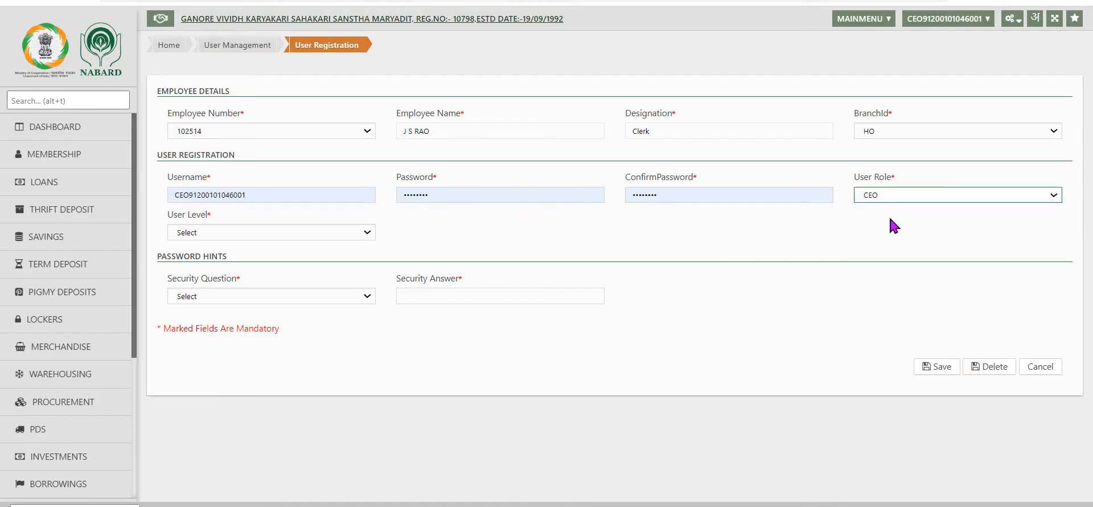
{"action": "left_click", "coordinate": [367, 233]}
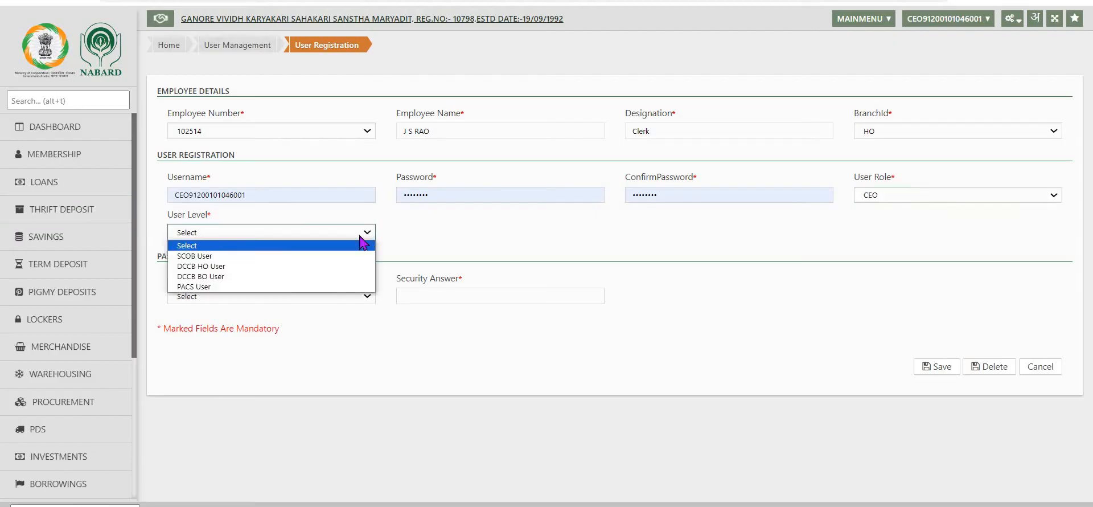
{"action": "left_click", "coordinate": [235, 286]}
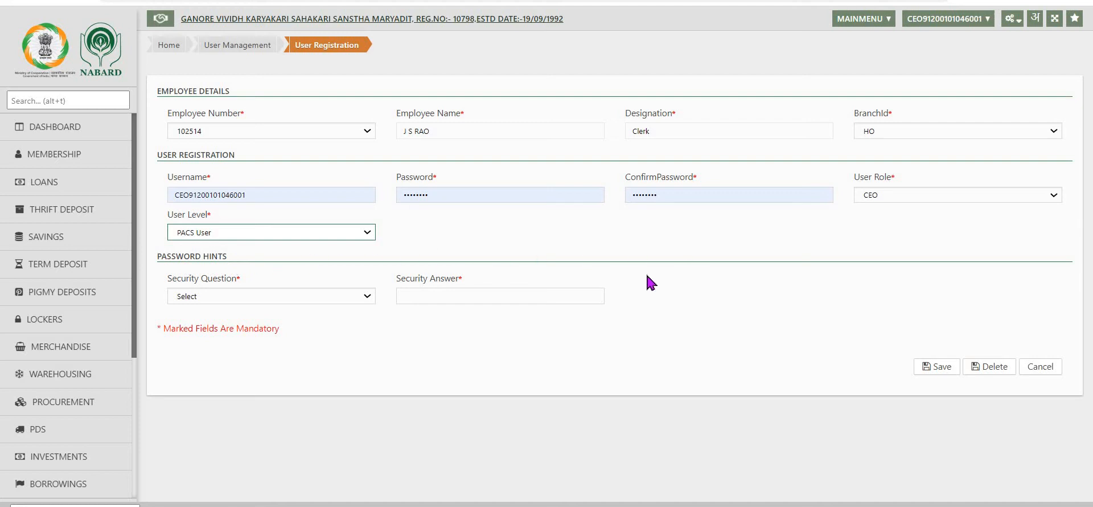
Choose the security question "What is your Favourite Sport", enter the security answer and save the user registration
{"action": "left_click", "coordinate": [368, 297]}
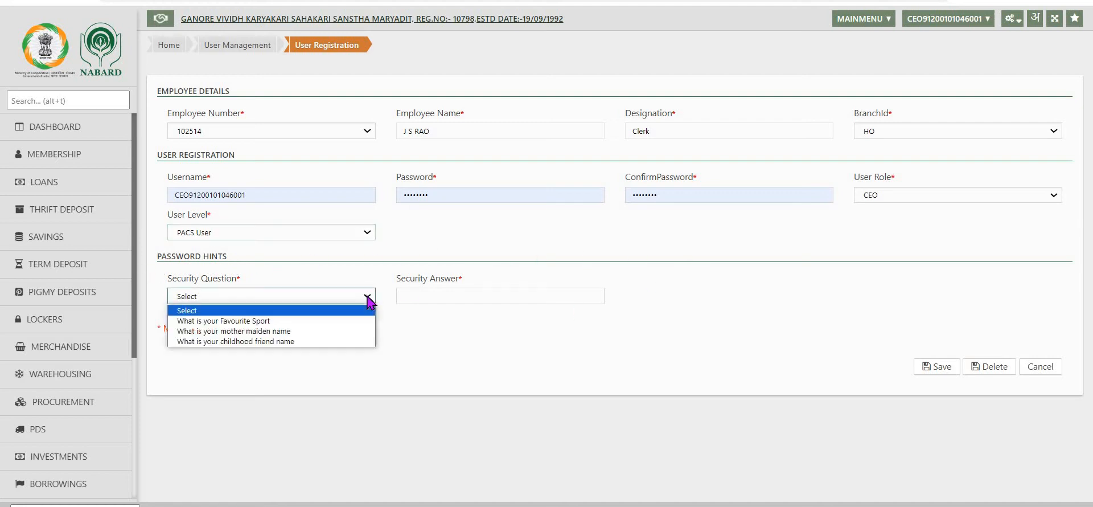
{"action": "left_click", "coordinate": [300, 323]}
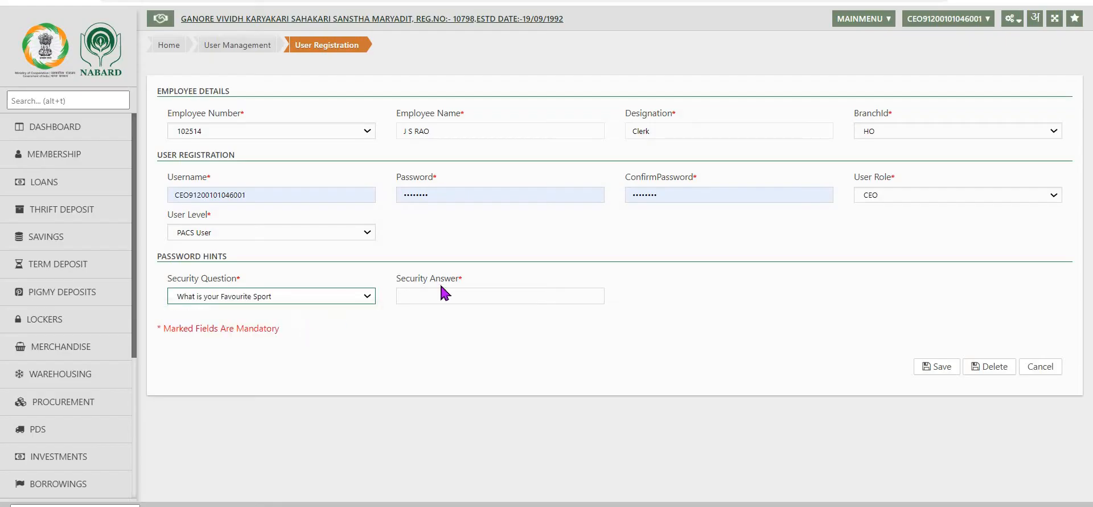
{"action": "left_click", "coordinate": [431, 296]}
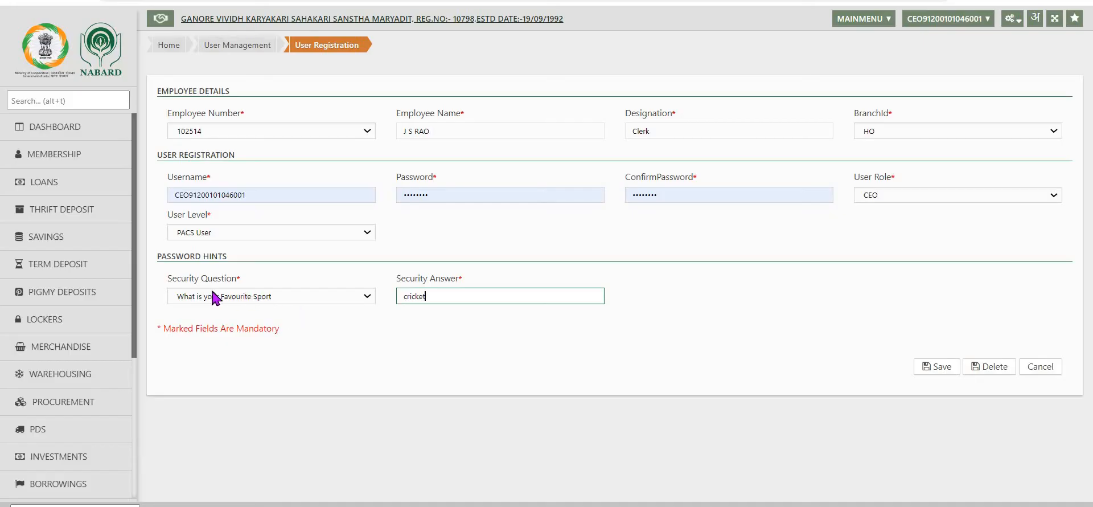
{"action": "left_click", "coordinate": [367, 296]}
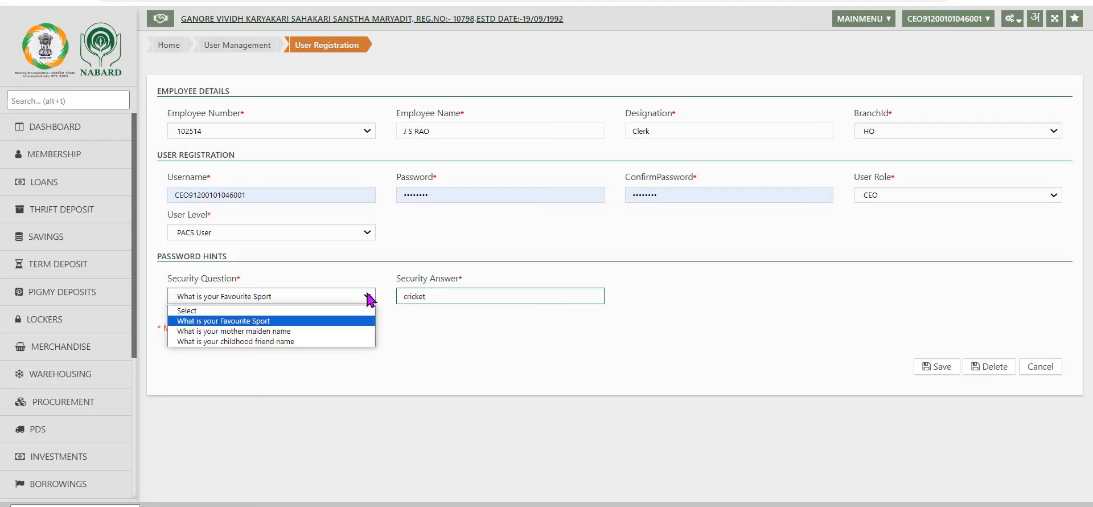
{"action": "left_click", "coordinate": [289, 322]}
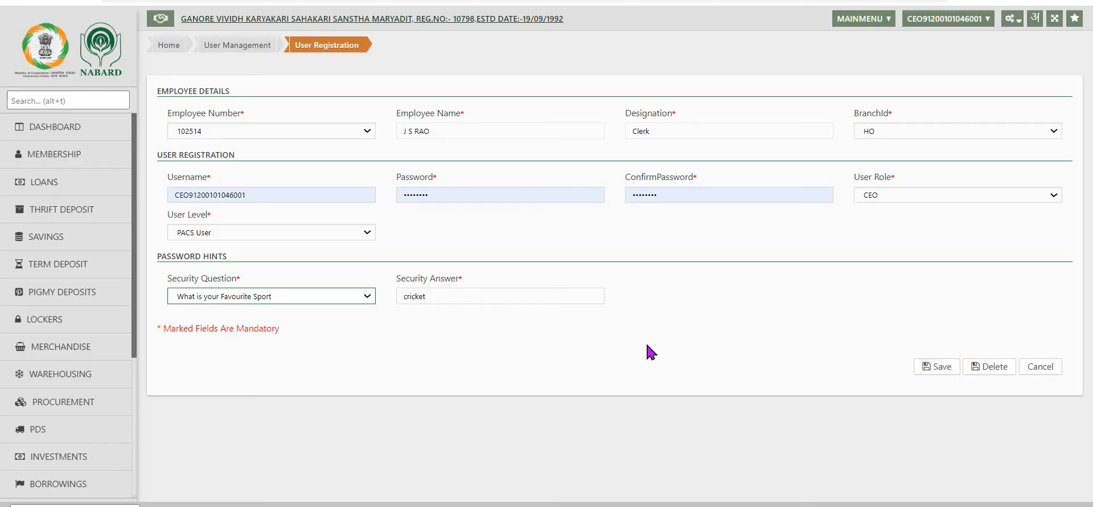
{"action": "left_click", "coordinate": [938, 366]}
In Map Voucher Approval, set the Clerk role's maximum amount for Transfers to Rs. 500000 and save the limit
{"action": "left_click", "coordinate": [1010, 18]}
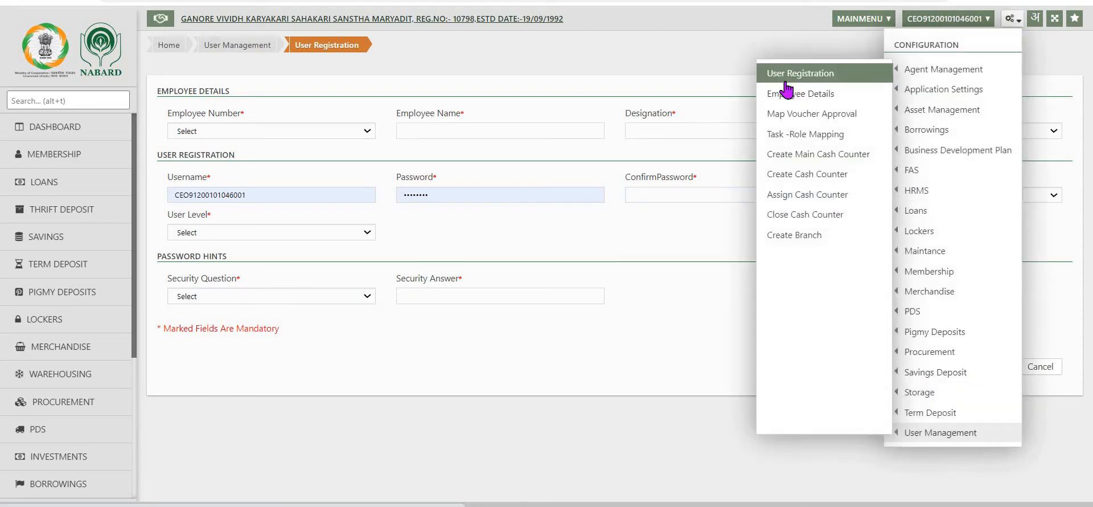
{"action": "left_click", "coordinate": [792, 119]}
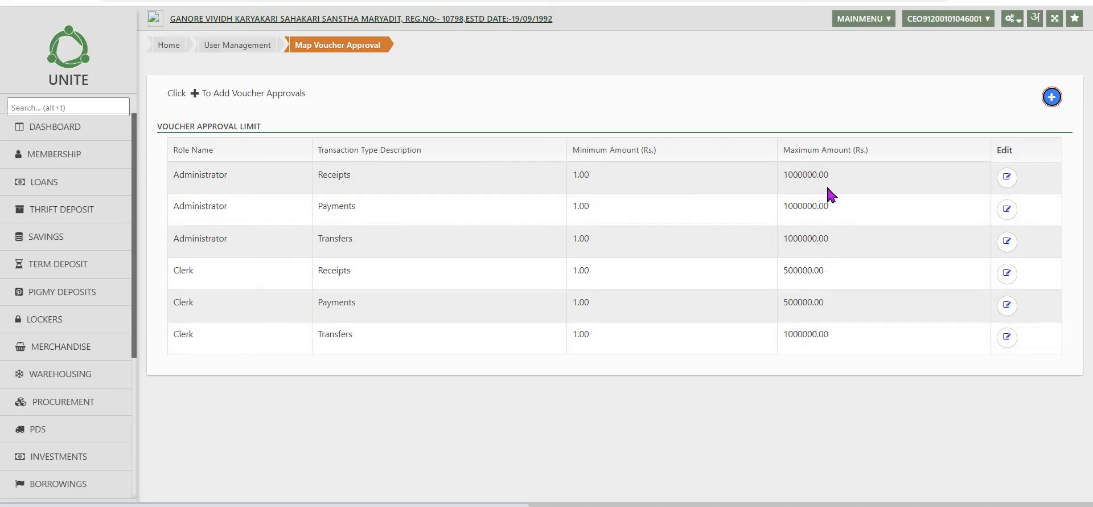
{"action": "left_click", "coordinate": [853, 339]}
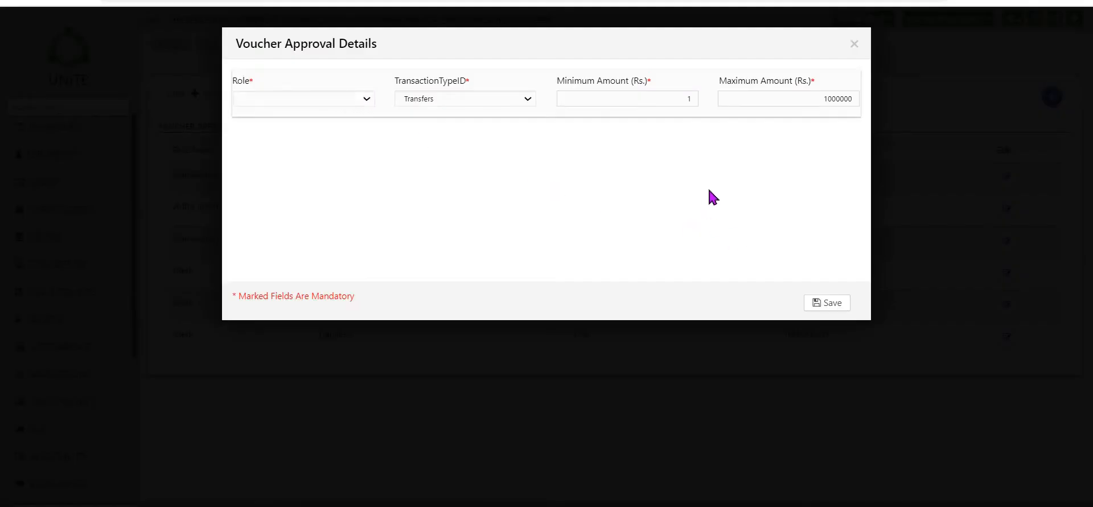
{"action": "left_click", "coordinate": [768, 93]}
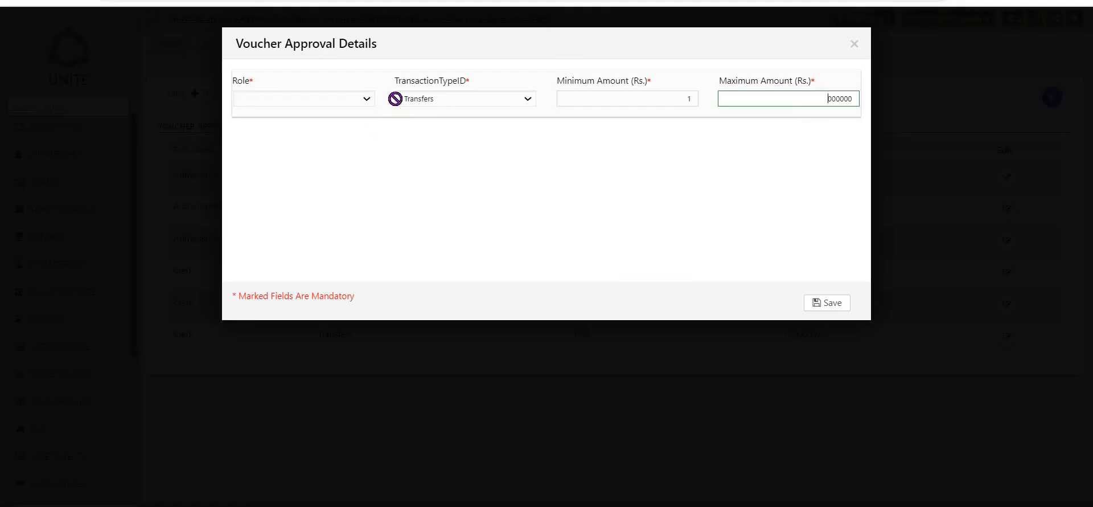
{"action": "key", "text": "Delete"}
{"action": "key", "text": "Delete"}
{"action": "type", "text": "5"}
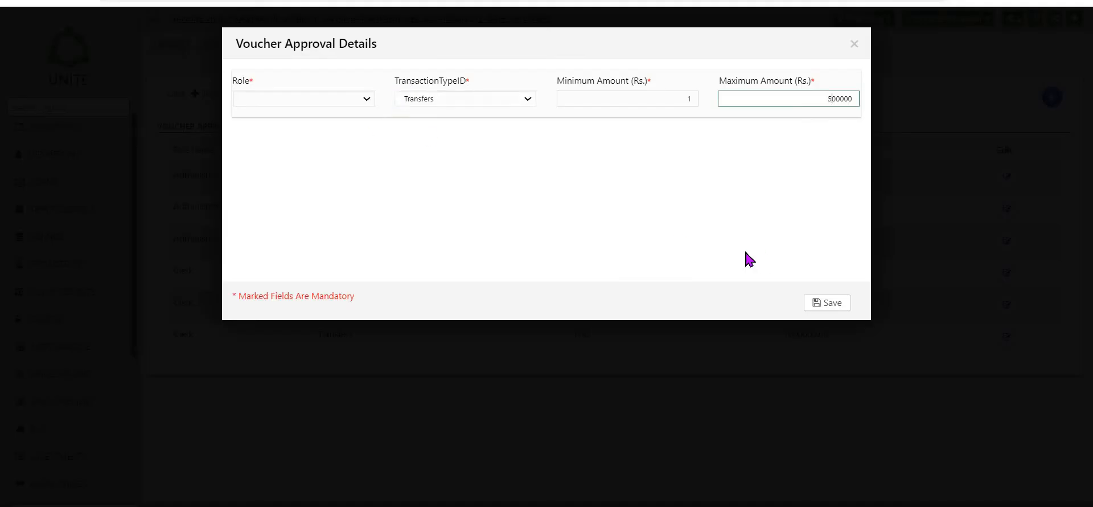
{"action": "left_click", "coordinate": [837, 305]}
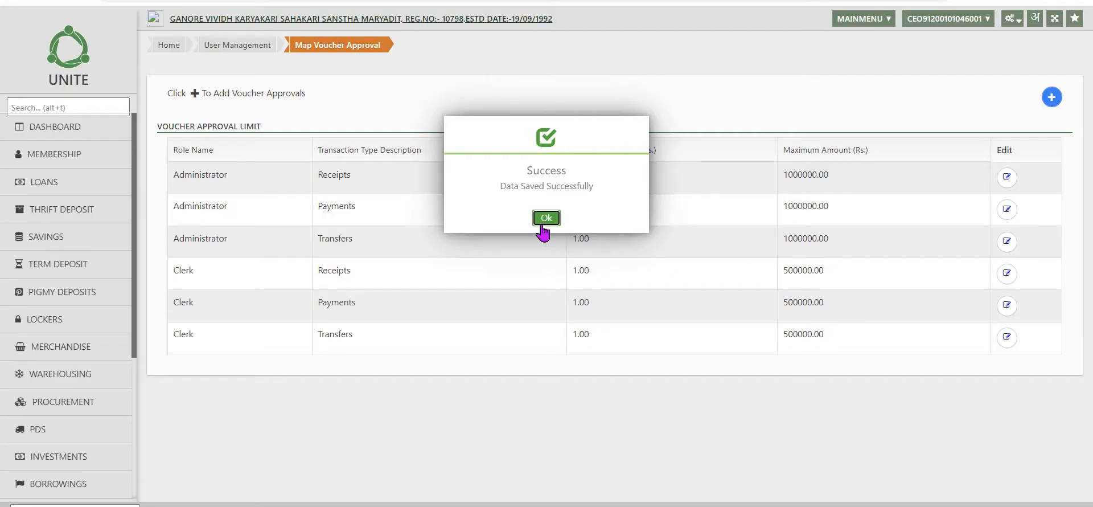
{"action": "left_click", "coordinate": [546, 218]}
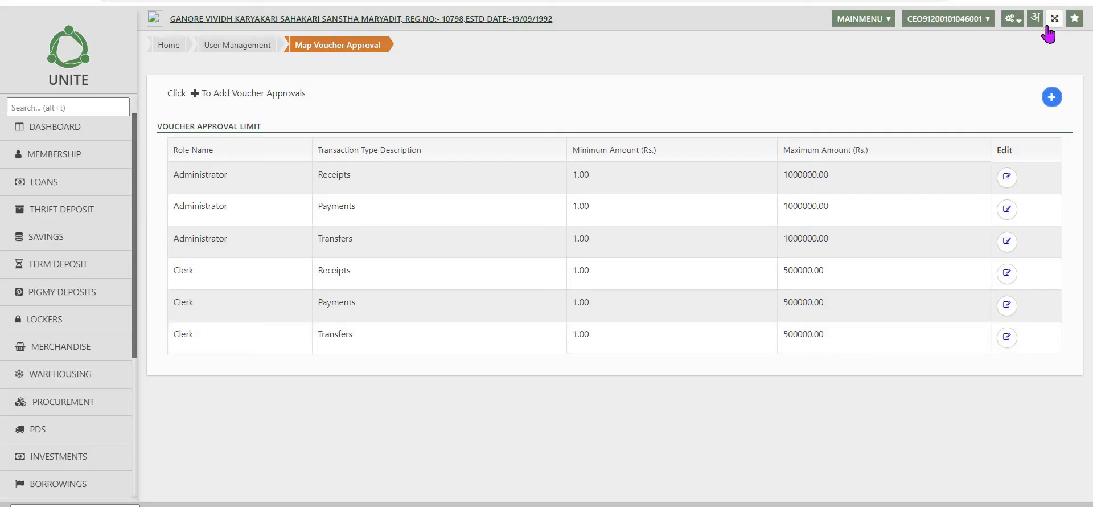
Open the Task -Role Mapping form from the User Management configuration
{"action": "left_click", "coordinate": [1014, 19]}
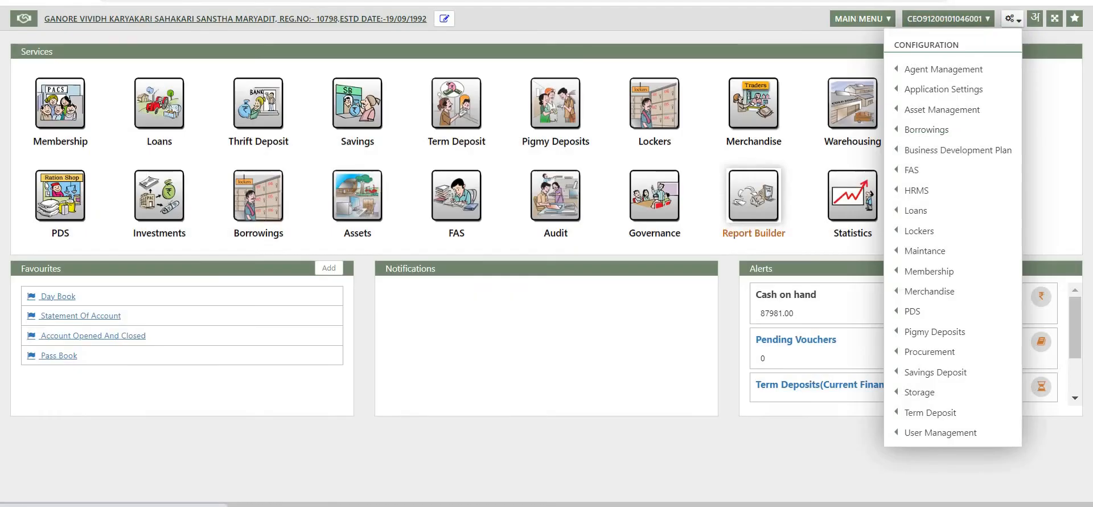
{"action": "mouse_move", "coordinate": [900, 435]}
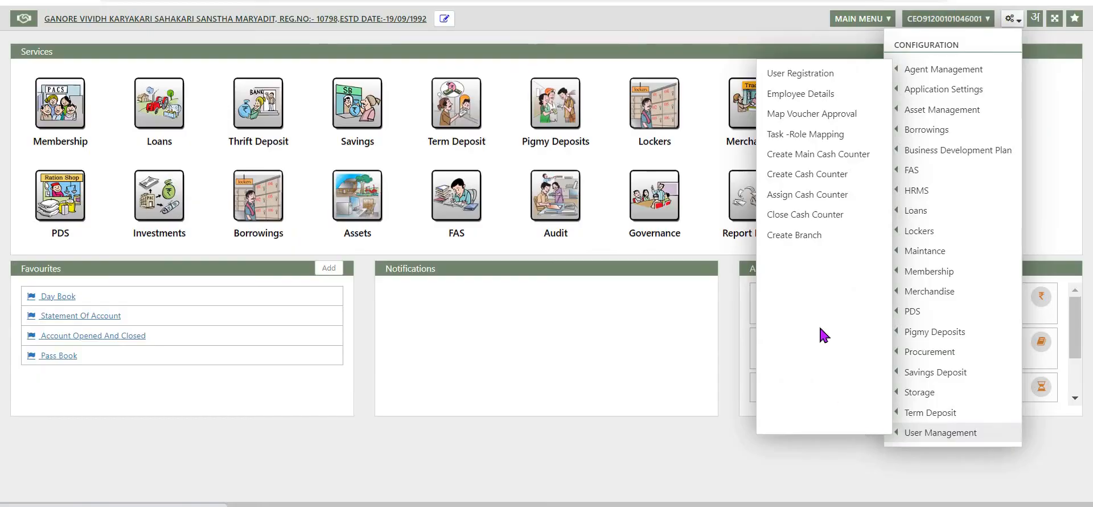
{"action": "left_click", "coordinate": [803, 137]}
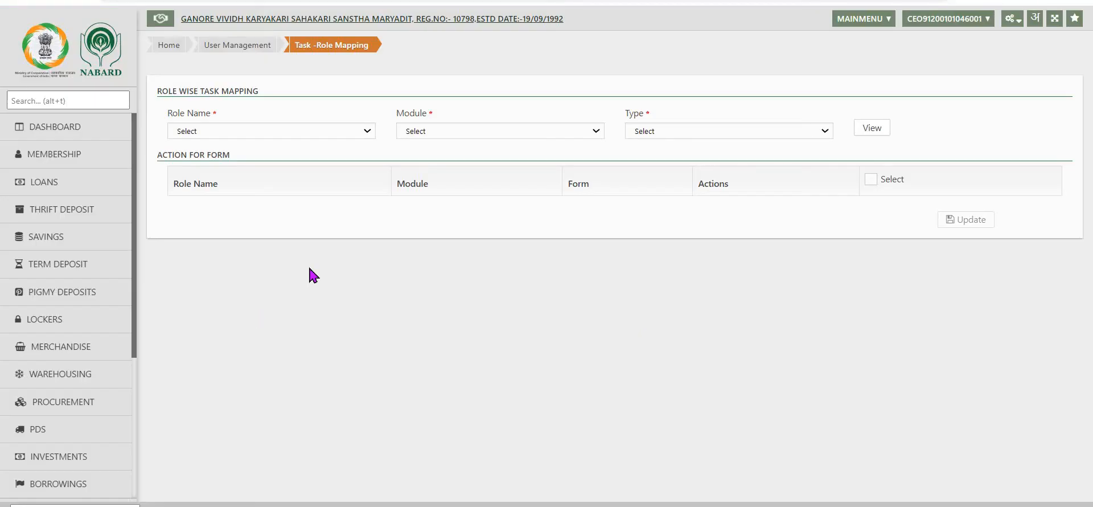
{"action": "left_click", "coordinate": [319, 131]}
{"action": "left_click", "coordinate": [251, 166]}
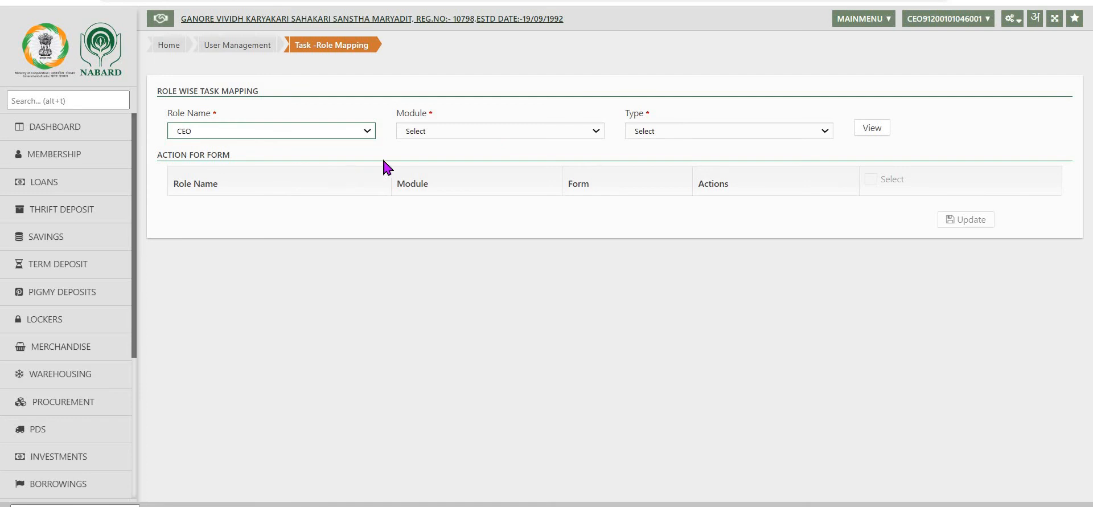
{"action": "left_click", "coordinate": [595, 137]}
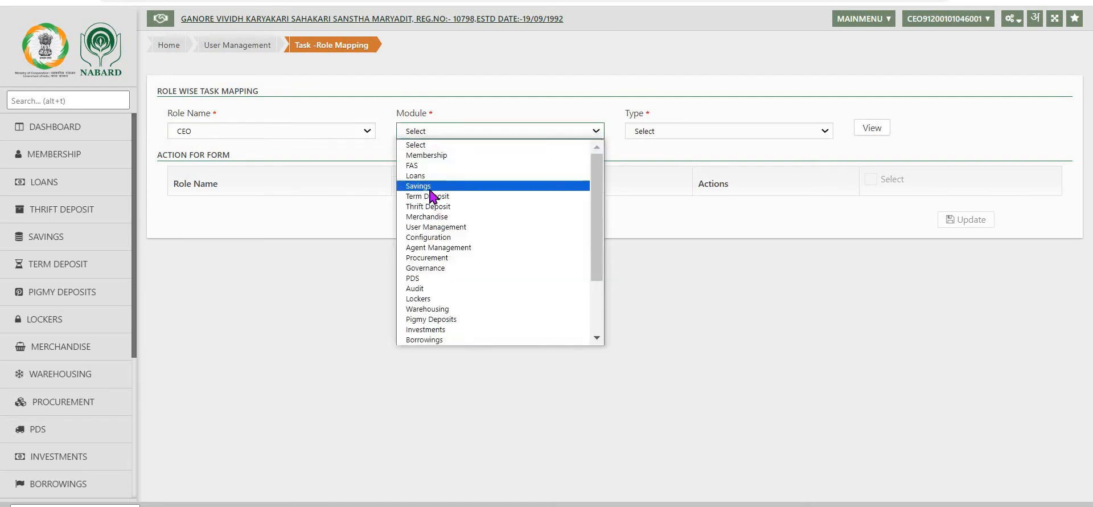
{"action": "left_click", "coordinate": [430, 190]}
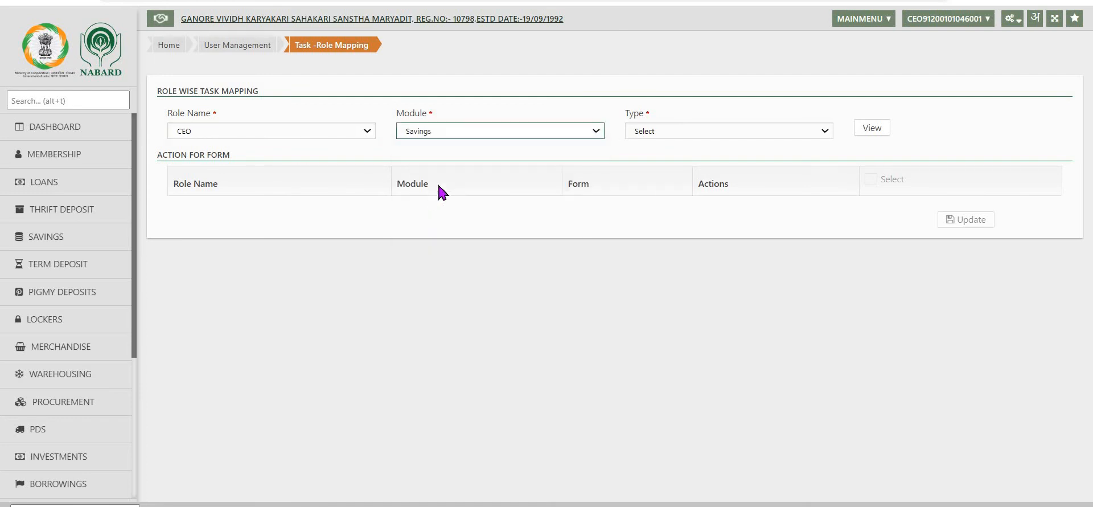
{"action": "left_click", "coordinate": [833, 137]}
{"action": "left_click", "coordinate": [673, 158]}
In Task -Role Mapping, display the tasks for the CEO role, FAS module and Assigned type
{"action": "left_click", "coordinate": [231, 132]}
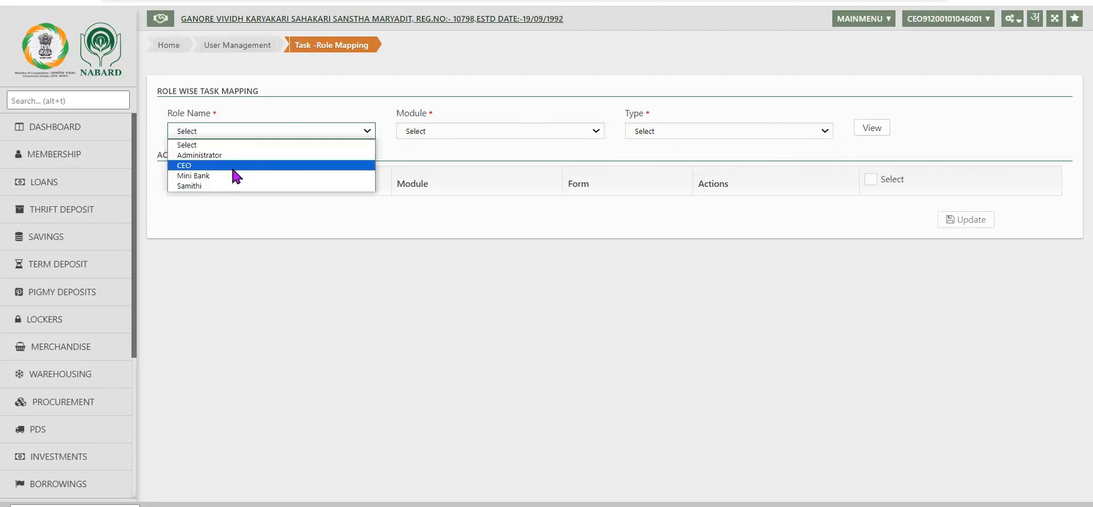
{"action": "left_click", "coordinate": [236, 166]}
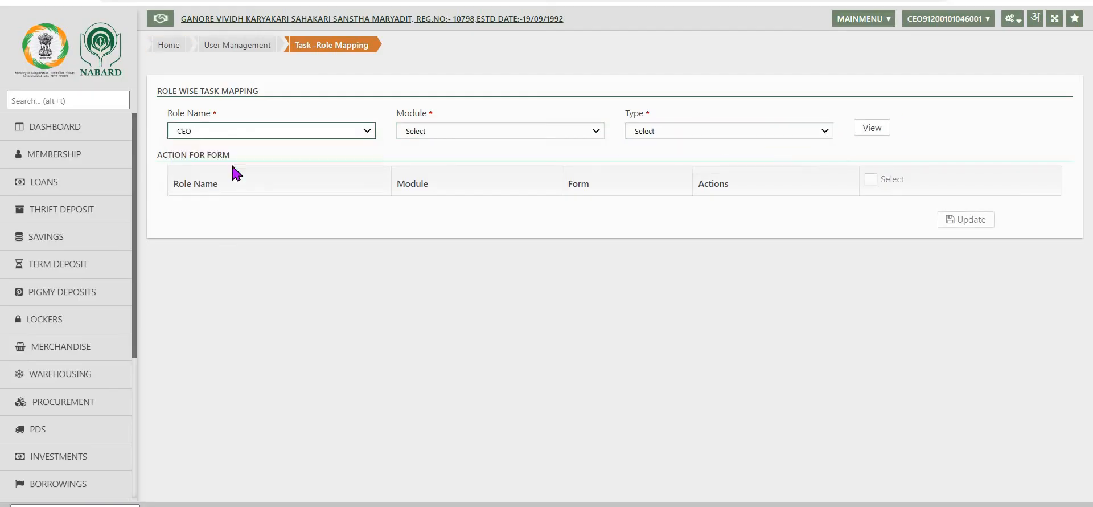
{"action": "left_click", "coordinate": [598, 135]}
{"action": "left_click", "coordinate": [431, 166]}
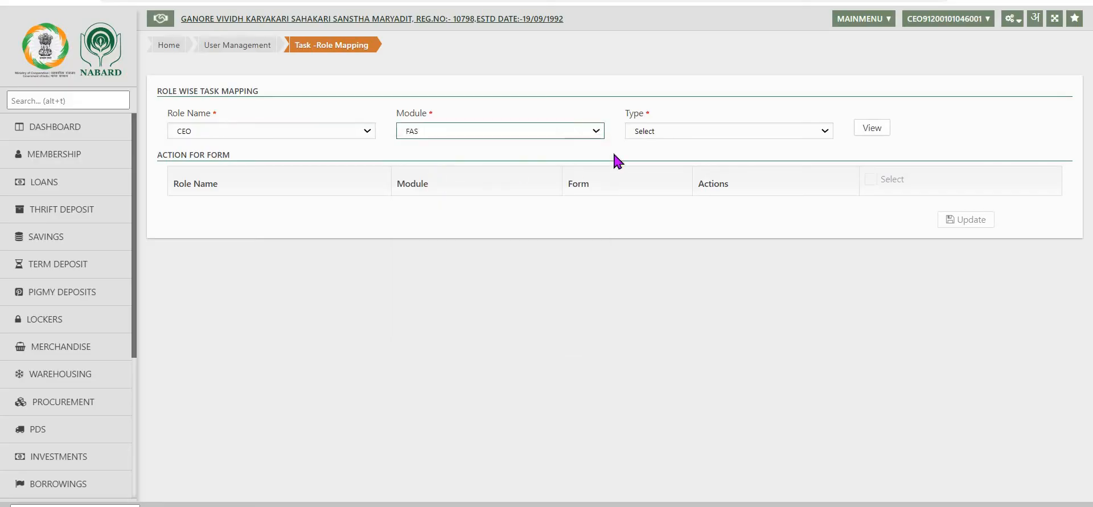
{"action": "left_click", "coordinate": [774, 131]}
{"action": "left_click", "coordinate": [664, 155]}
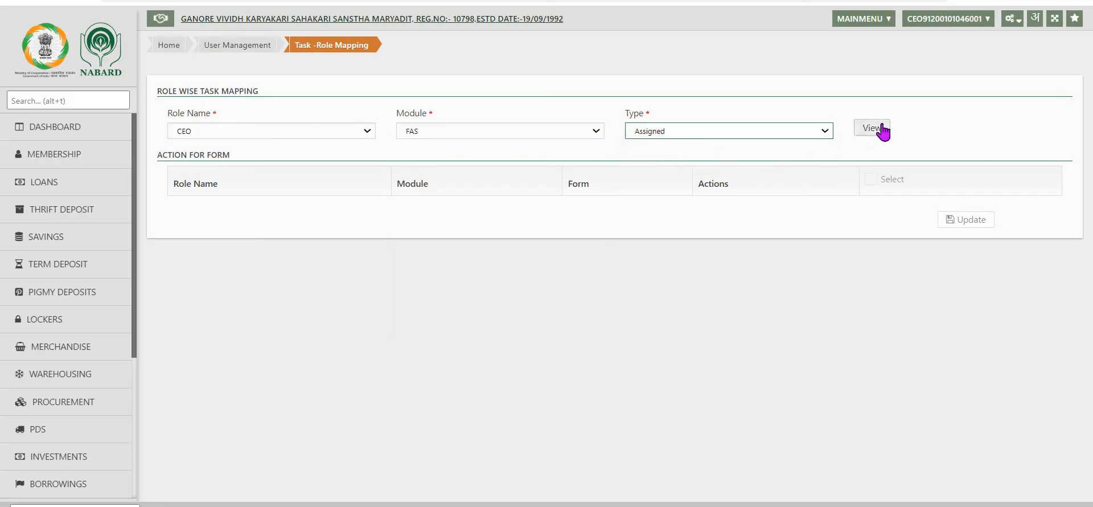
{"action": "left_click", "coordinate": [873, 129]}
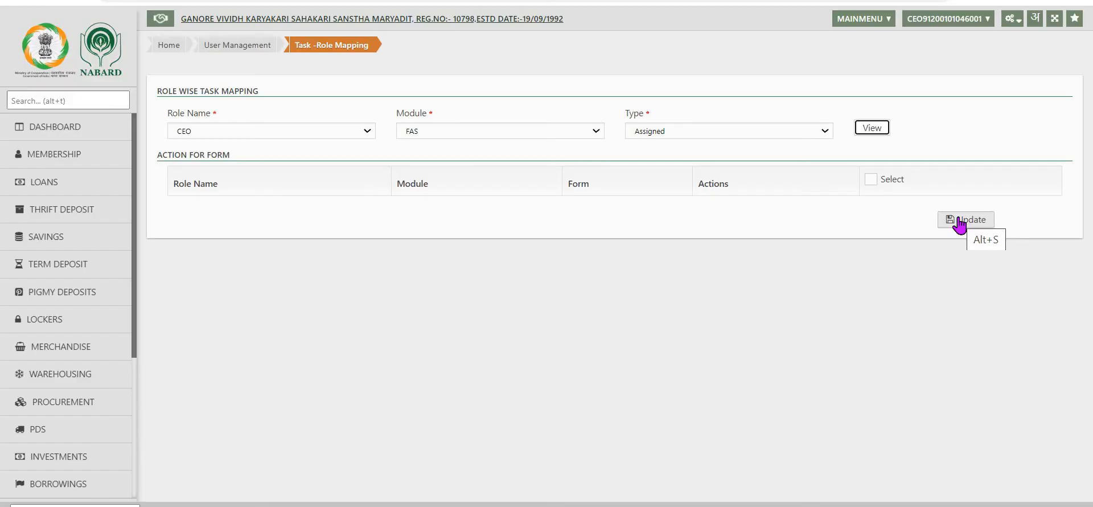
Select all listed form actions for the CEO role and update the task mapping
{"action": "left_click", "coordinate": [959, 223]}
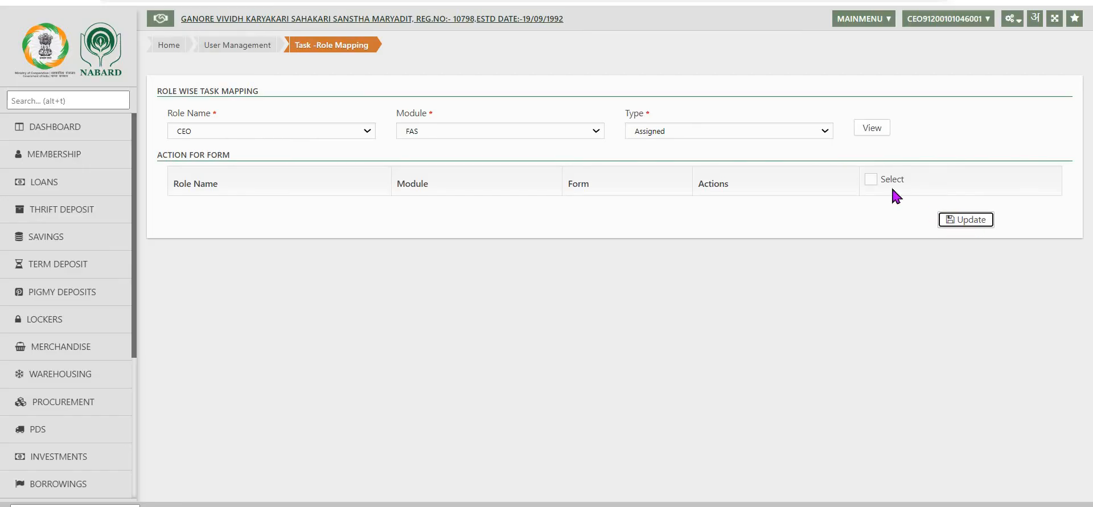
{"action": "left_click", "coordinate": [871, 178]}
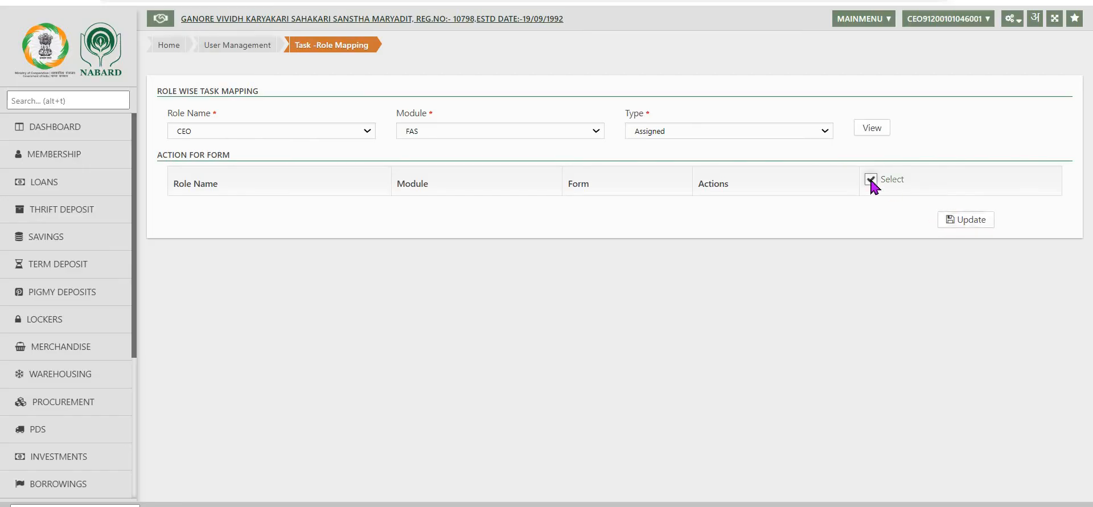
{"action": "left_click", "coordinate": [974, 227]}
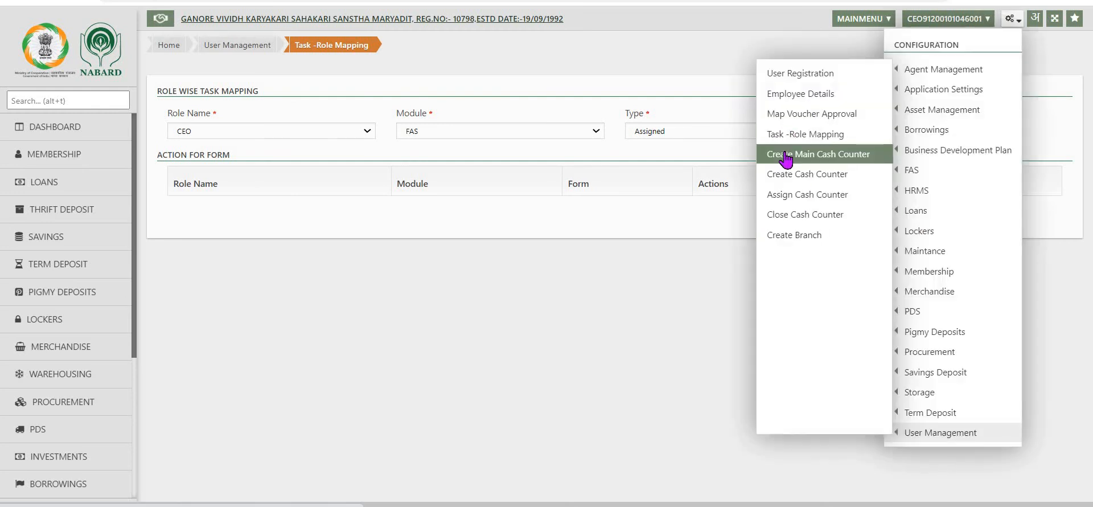
Open the Create Main Cash Counter form and enter HO as the business unit with its regional name
{"action": "left_click", "coordinate": [785, 154]}
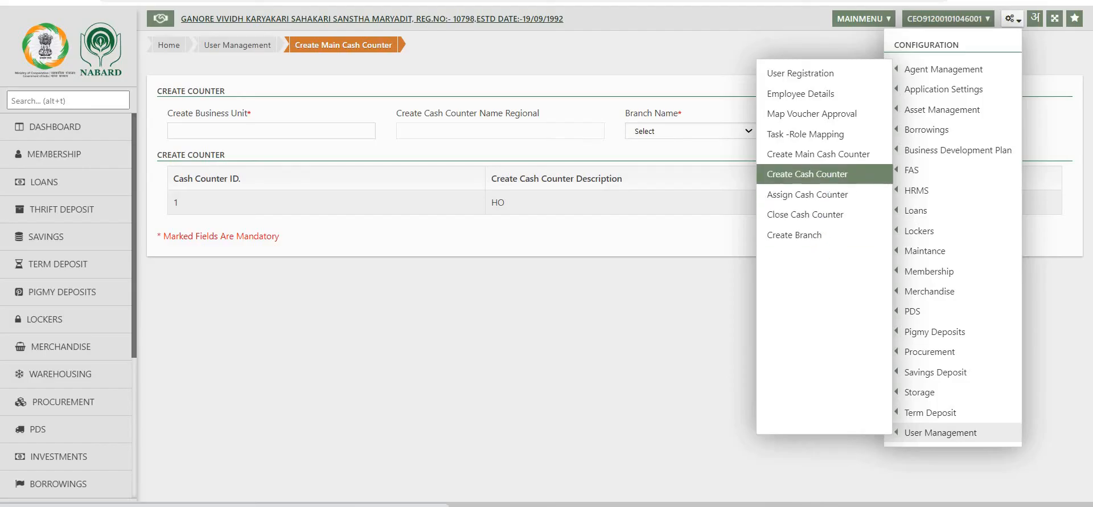
{"action": "left_click", "coordinate": [841, 157]}
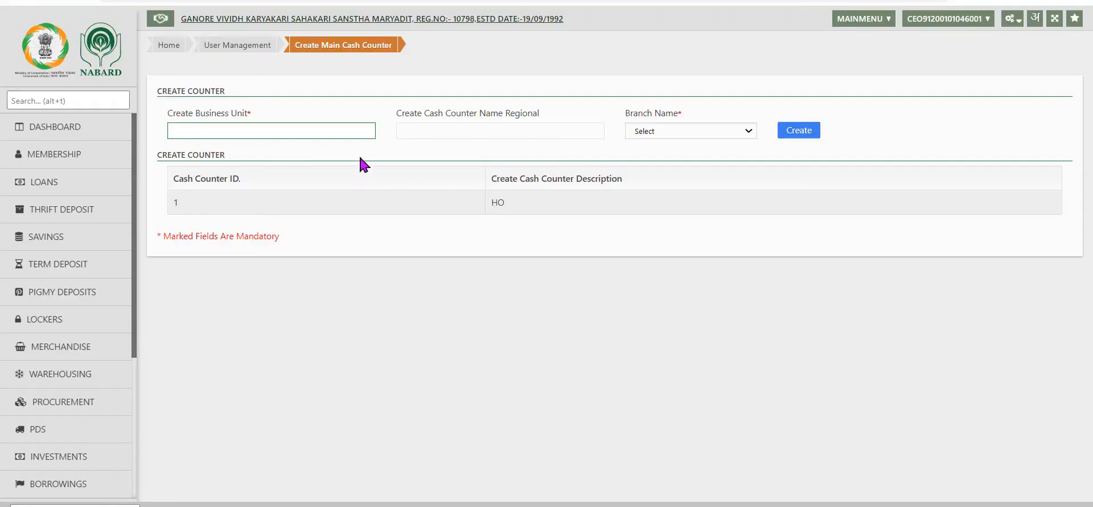
{"action": "left_click", "coordinate": [364, 134]}
{"action": "type", "text": "ho"}
{"action": "type", "text": "HO"}
{"action": "key", "text": "Tab"}
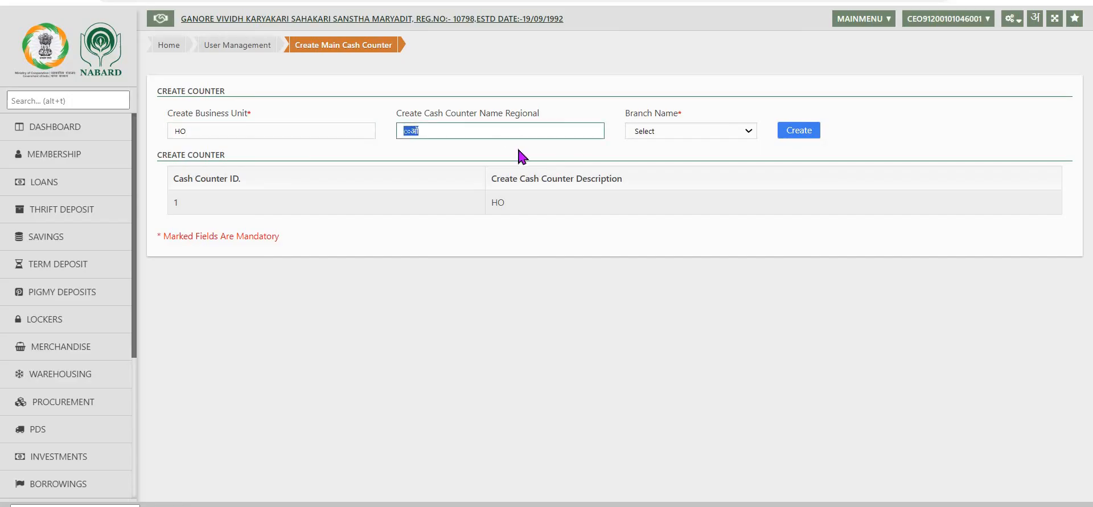
{"action": "key", "text": "Tab"}
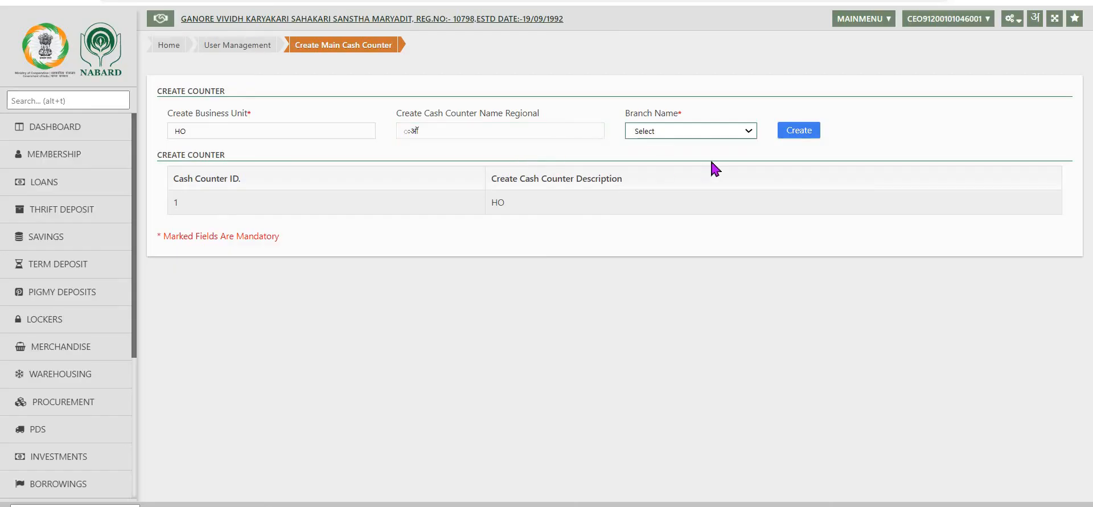
Choose the HO branch and create the main cash counter
{"action": "left_click", "coordinate": [750, 133]}
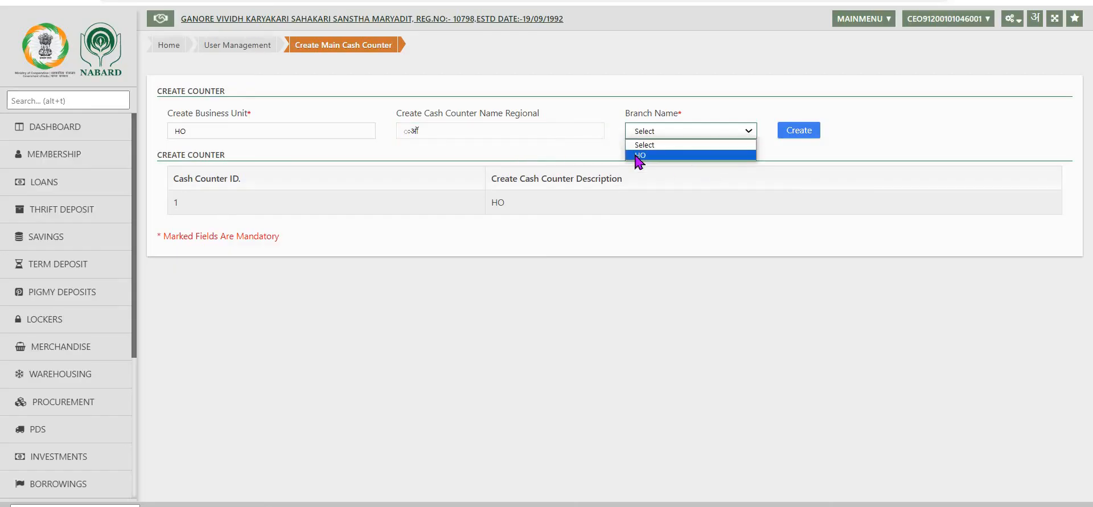
{"action": "left_click", "coordinate": [638, 155]}
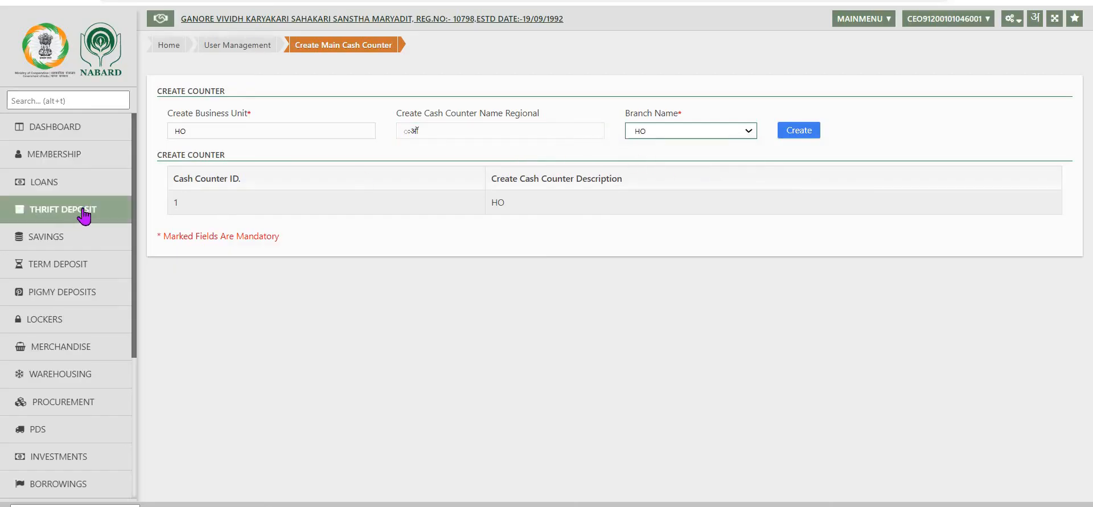
{"action": "left_click", "coordinate": [801, 131]}
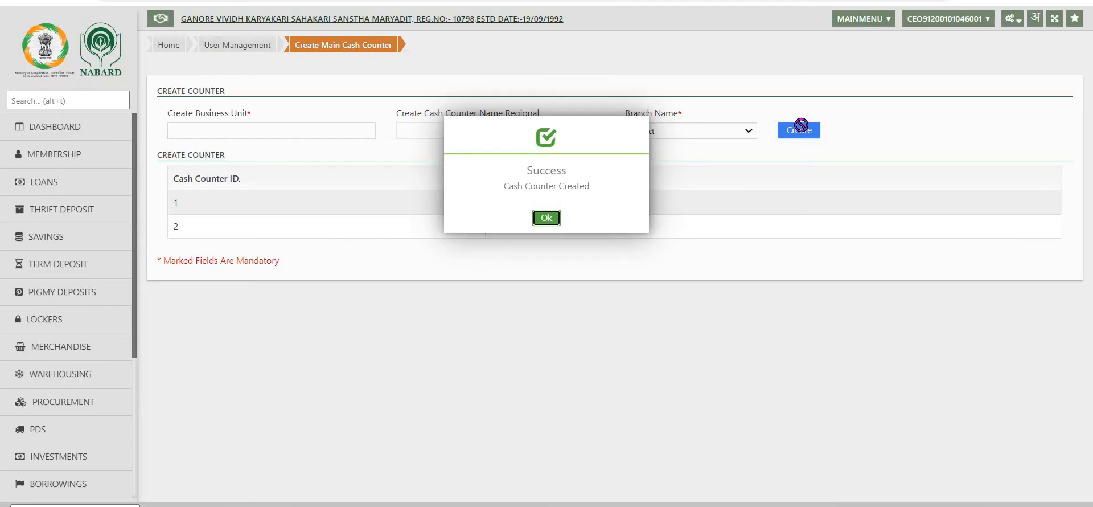
{"action": "left_click", "coordinate": [546, 215]}
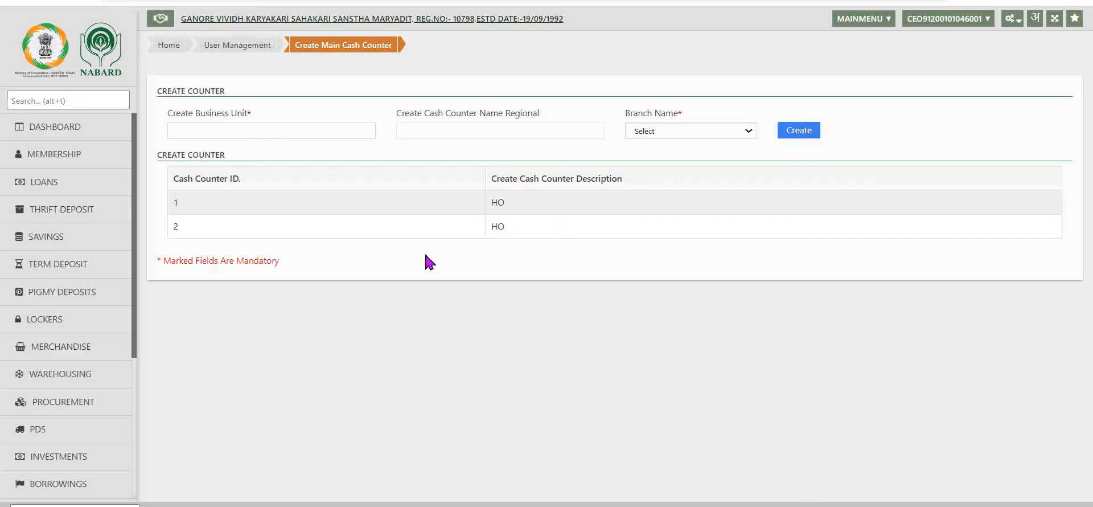
Open the Create Cash Counter form and select HO as the business unit for the HO branch
{"action": "left_click", "coordinate": [1014, 24]}
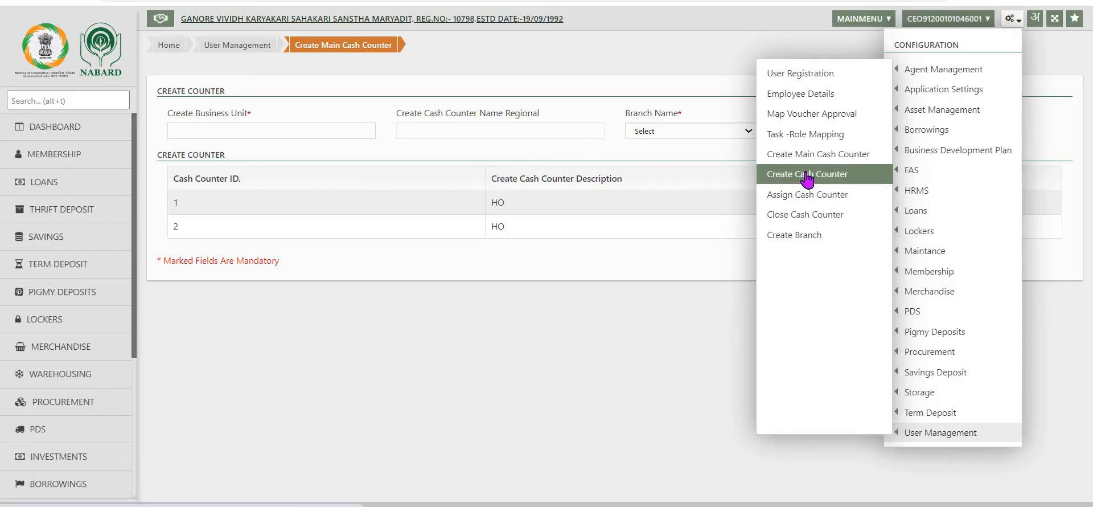
{"action": "left_click", "coordinate": [807, 177]}
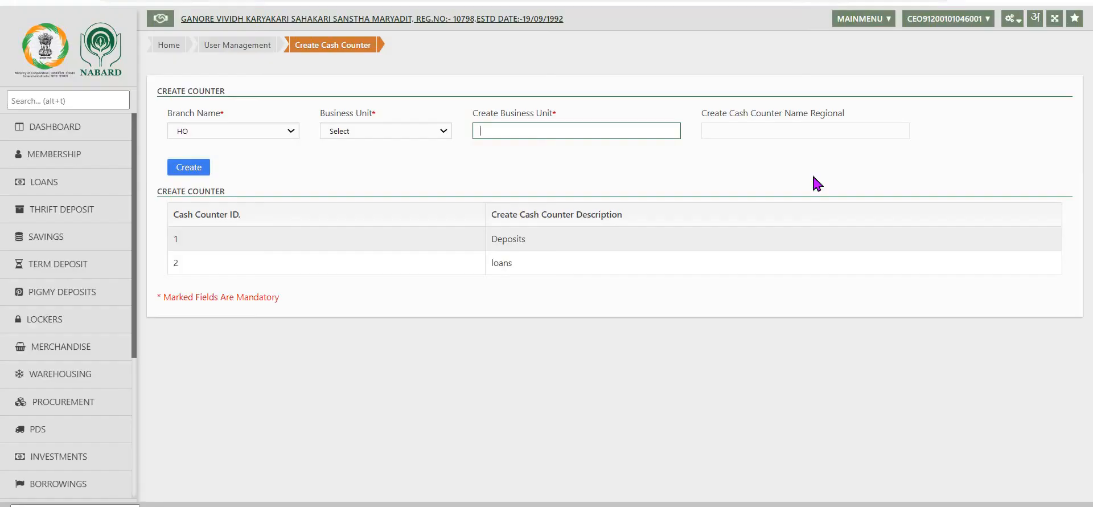
{"action": "left_click", "coordinate": [443, 135]}
{"action": "left_click", "coordinate": [369, 154]}
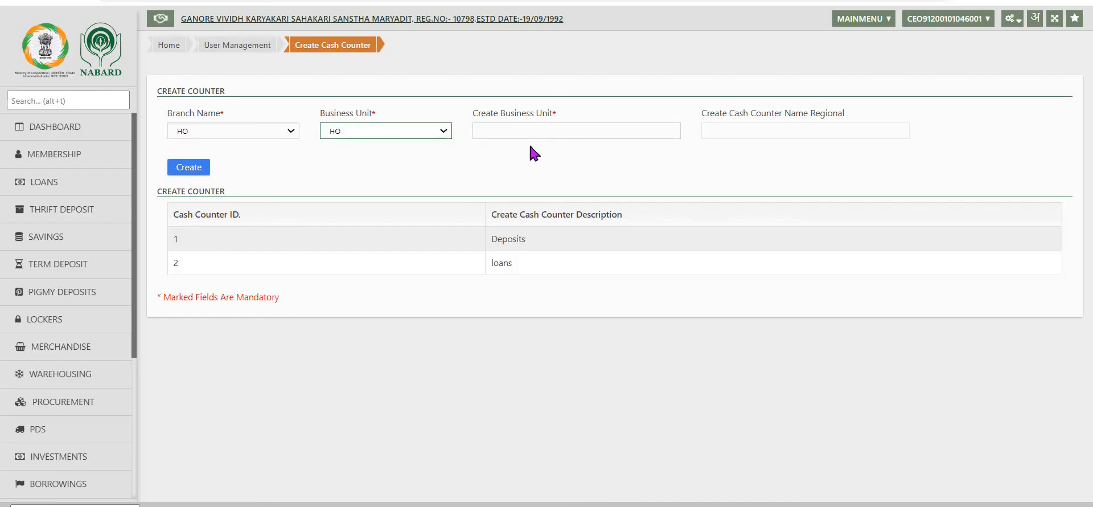
Name the new cash counter Deposits, including its regional name, and create it
{"action": "left_click", "coordinate": [522, 133]}
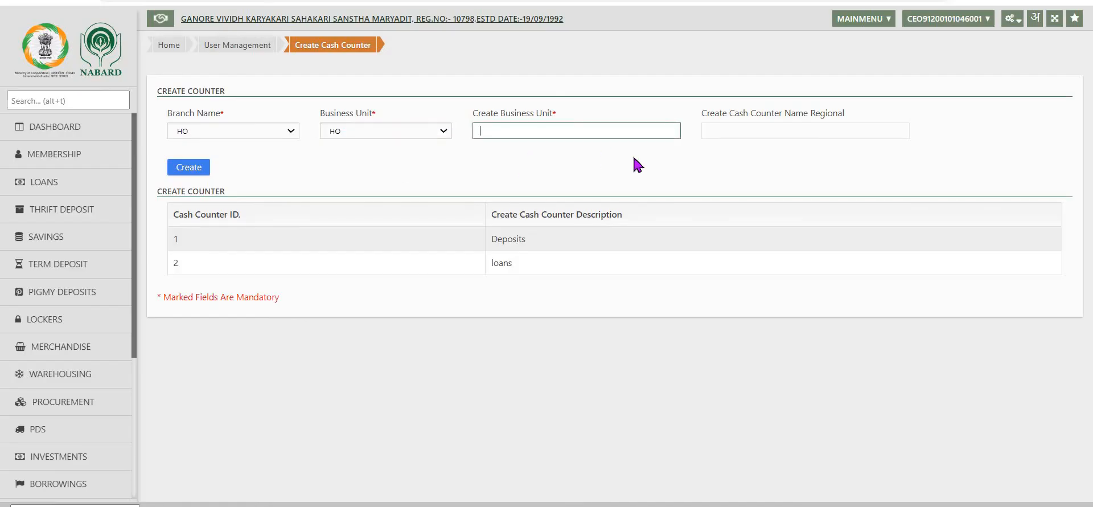
{"action": "type", "text": "Deposits"}
{"action": "key", "text": "Tab"}
{"action": "key", "text": "Tab"}
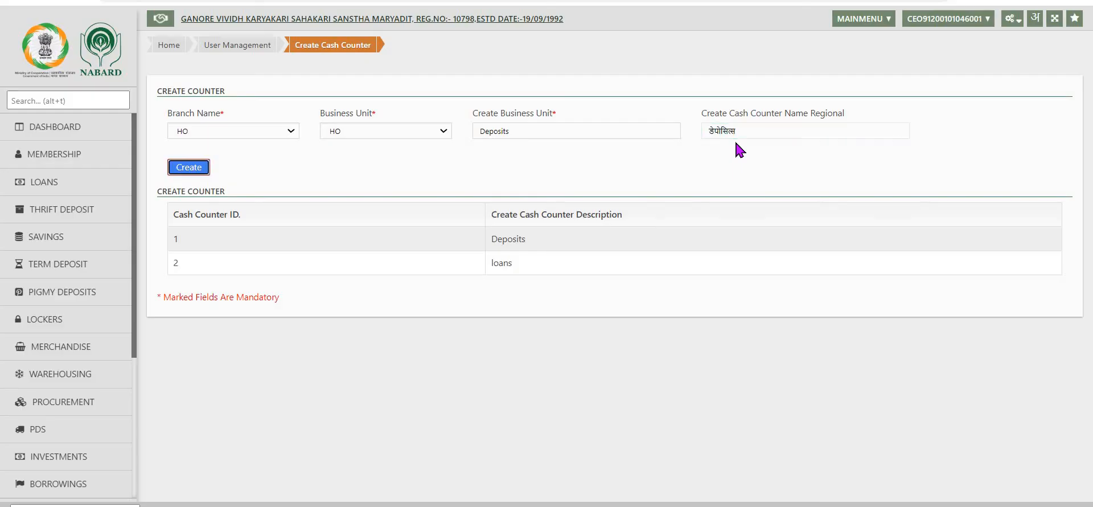
{"action": "left_click", "coordinate": [183, 166]}
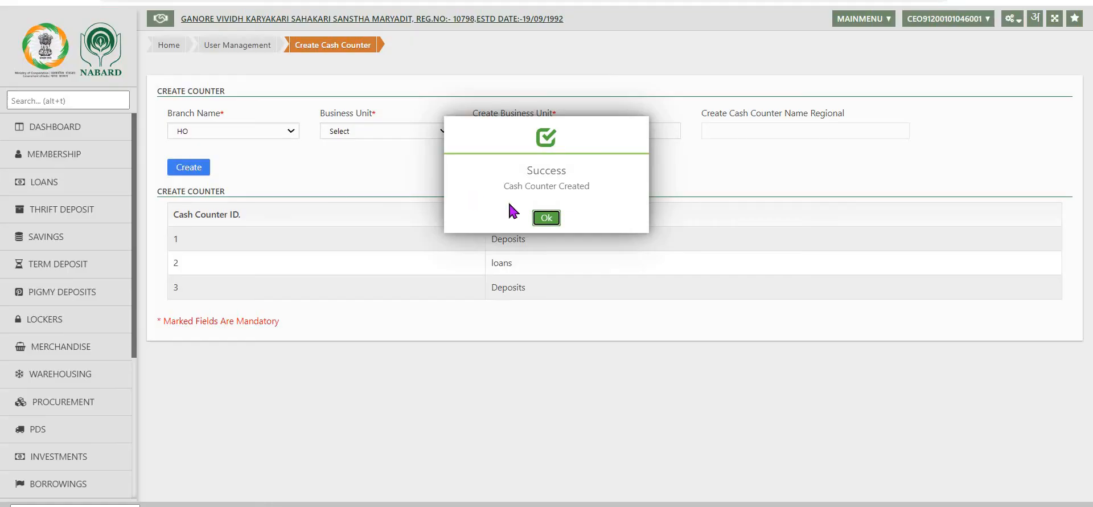
{"action": "left_click", "coordinate": [546, 218]}
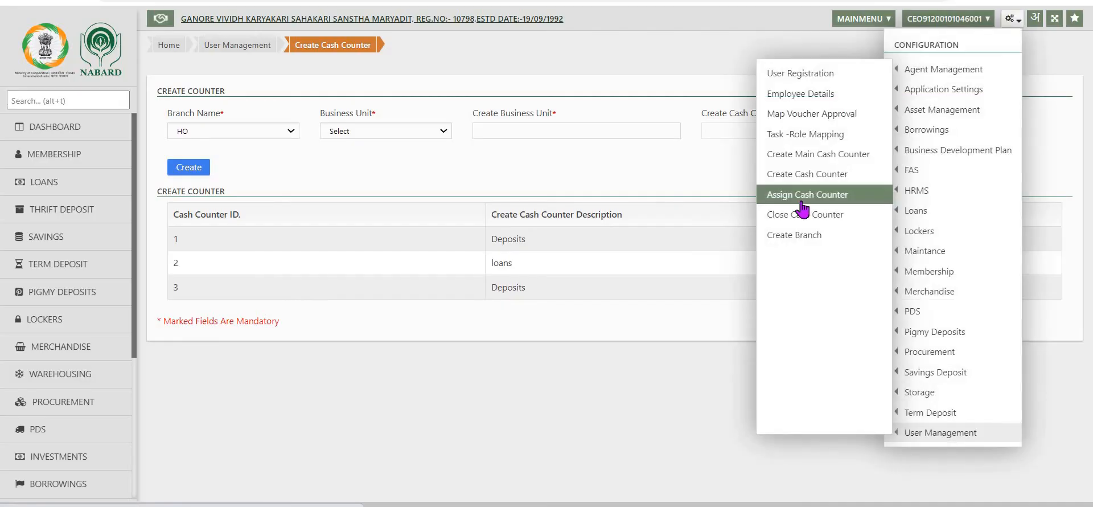
Open the Assign Cash Counter form and choose the Deposits counter and the JSR user
{"action": "left_click", "coordinate": [802, 201]}
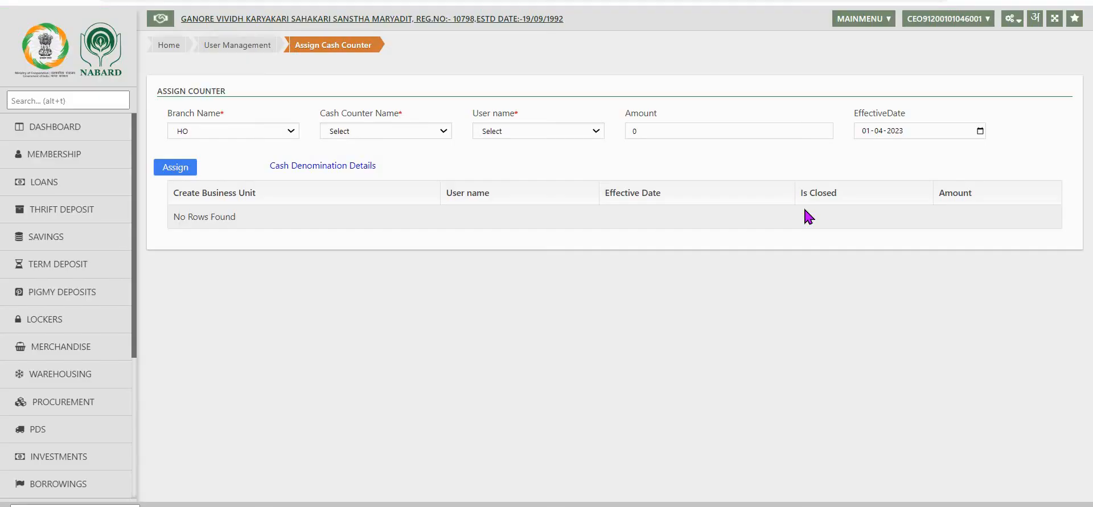
{"action": "left_click", "coordinate": [538, 131]}
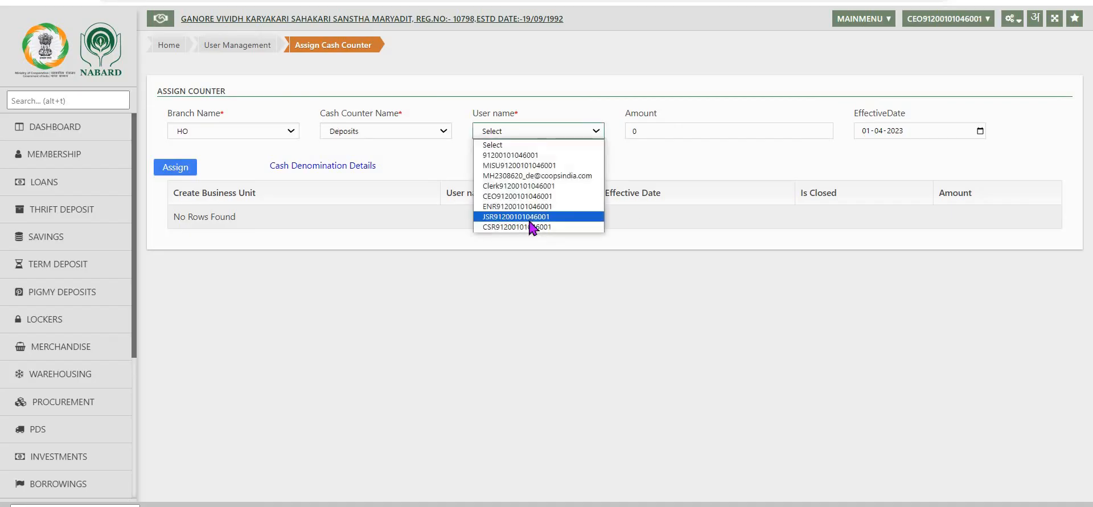
{"action": "left_click", "coordinate": [531, 217]}
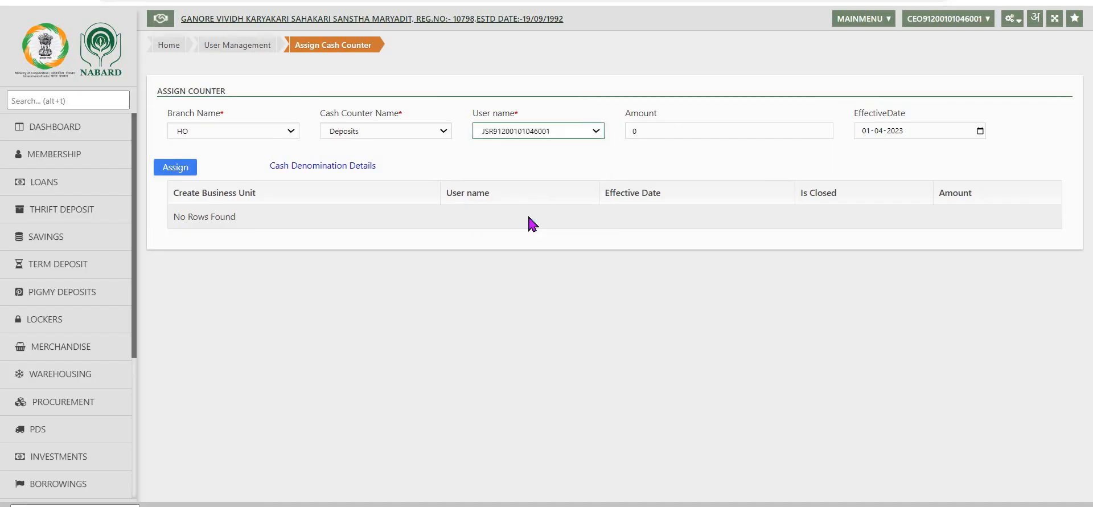
Set the counter amount to 250000 and assign the Deposits counter to the selected user
{"action": "left_click", "coordinate": [670, 130]}
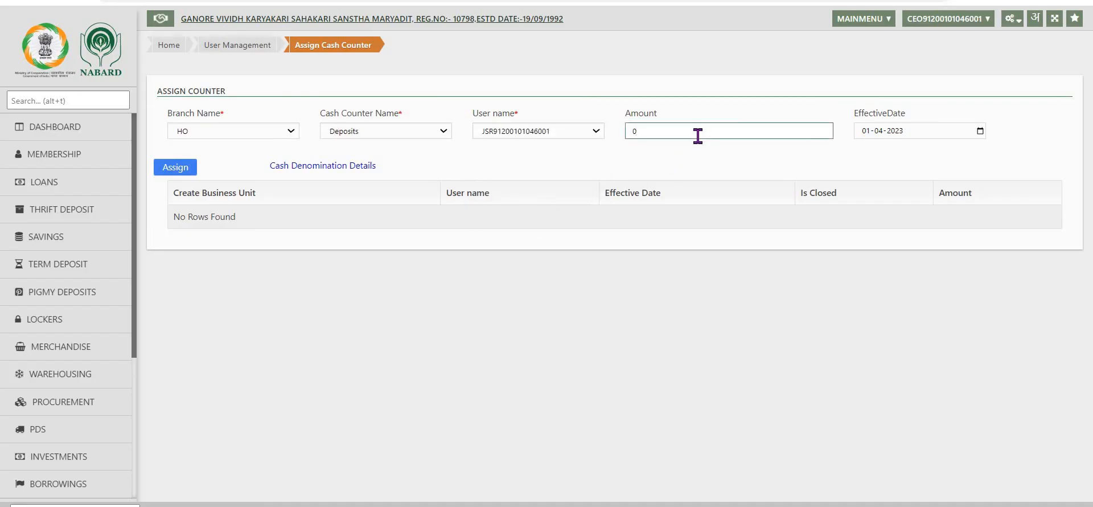
{"action": "key", "text": "BackSpace"}
{"action": "type", "text": "250000"}
{"action": "left_click", "coordinate": [862, 131]}
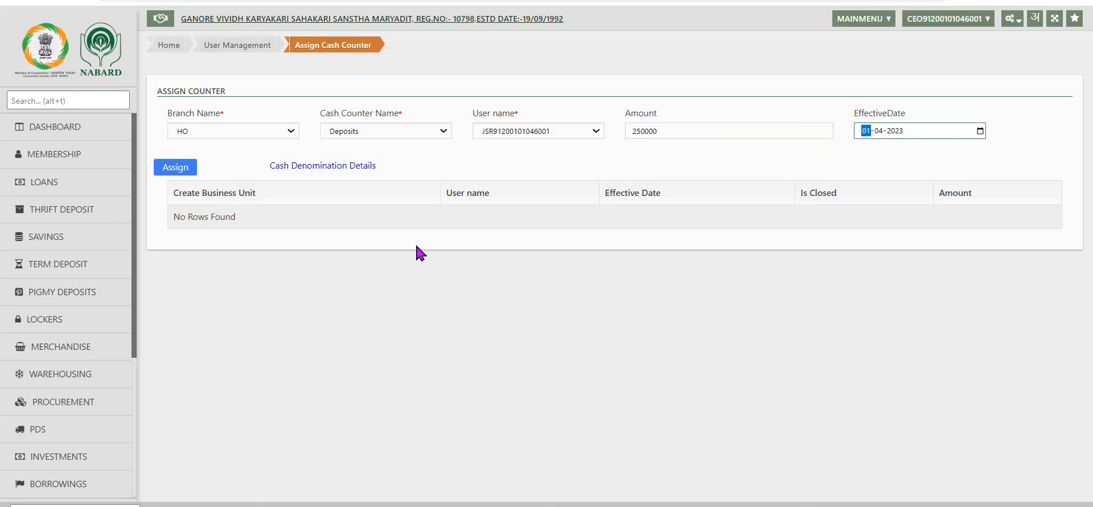
{"action": "left_click", "coordinate": [171, 167]}
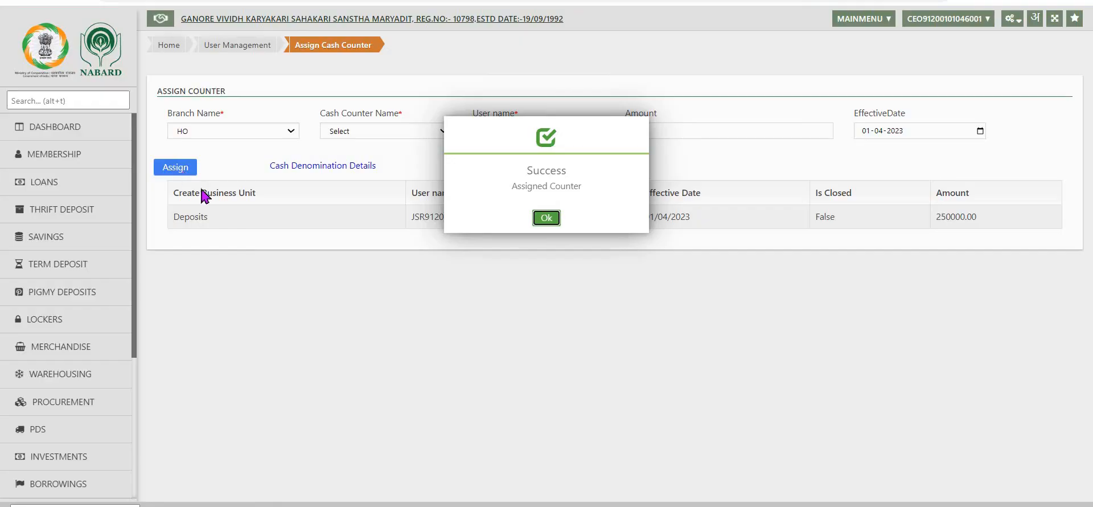
{"action": "left_click", "coordinate": [550, 221]}
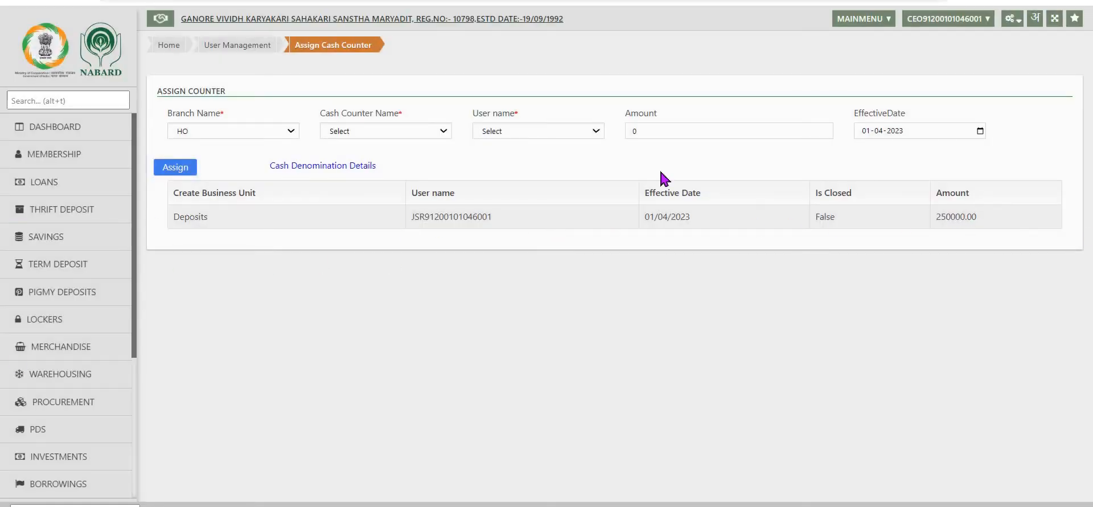
Open the Close Cash Counter form and try to close the Deposits counter
{"action": "left_click", "coordinate": [1017, 20]}
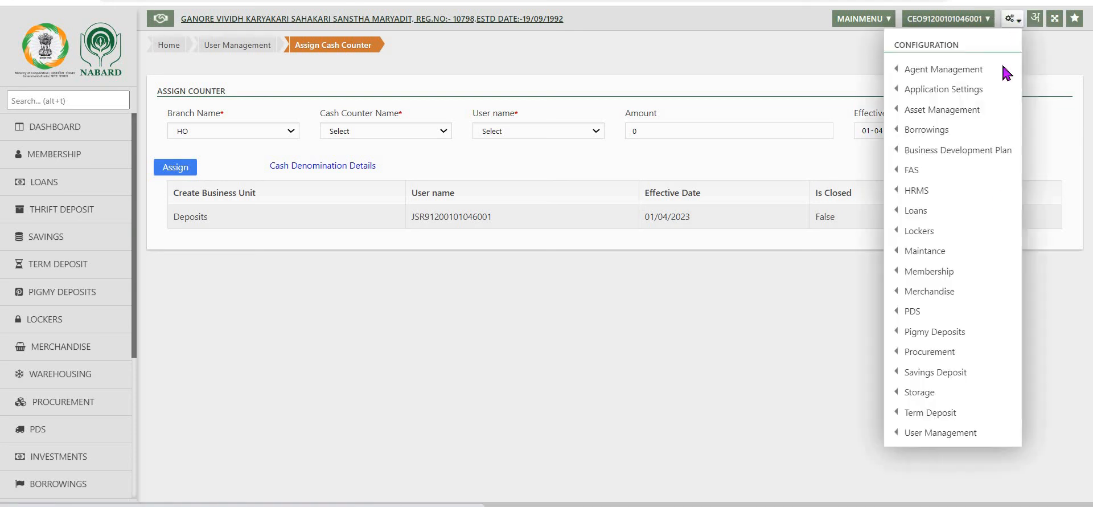
{"action": "mouse_move", "coordinate": [941, 432]}
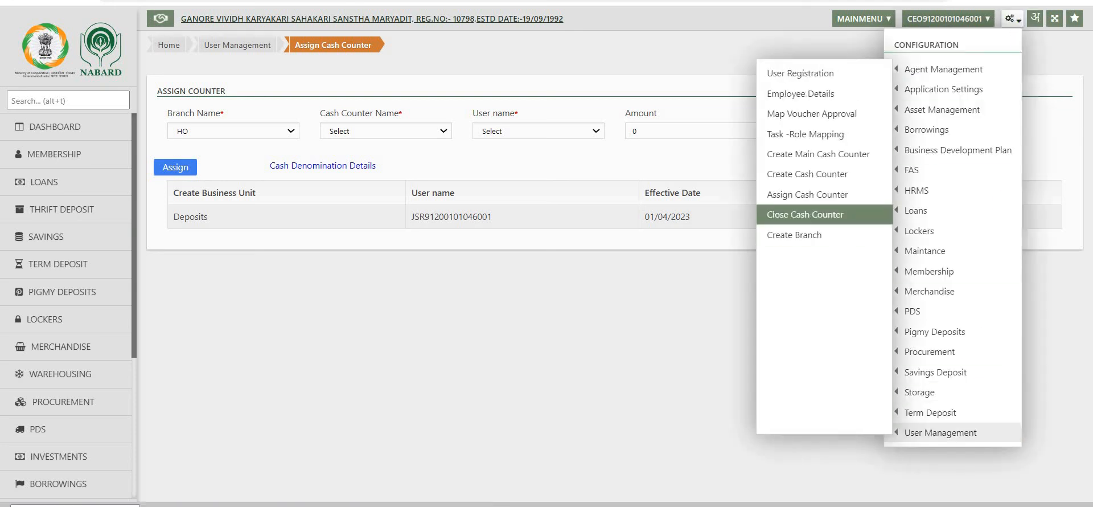
{"action": "left_click", "coordinate": [795, 223]}
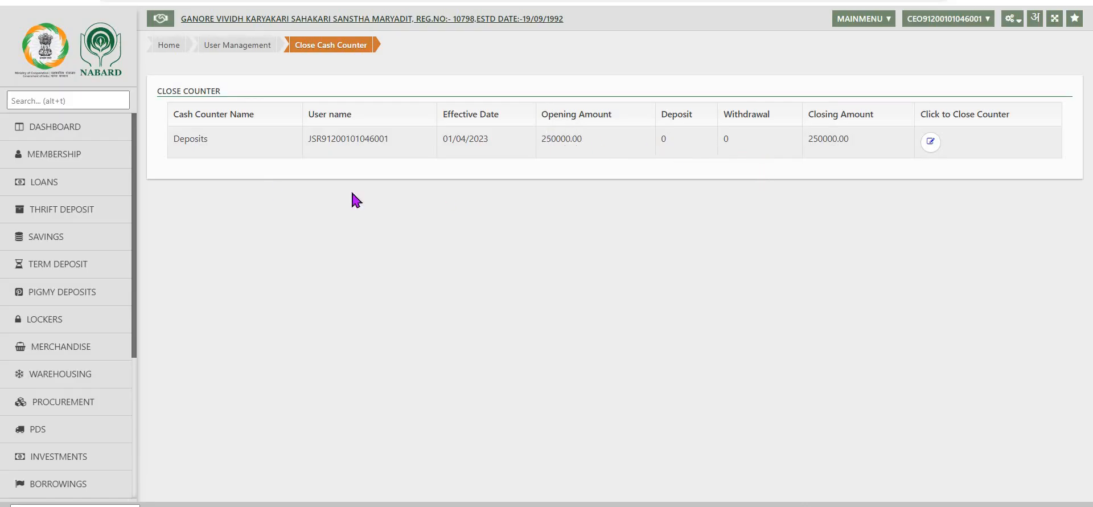
{"action": "left_click", "coordinate": [931, 143]}
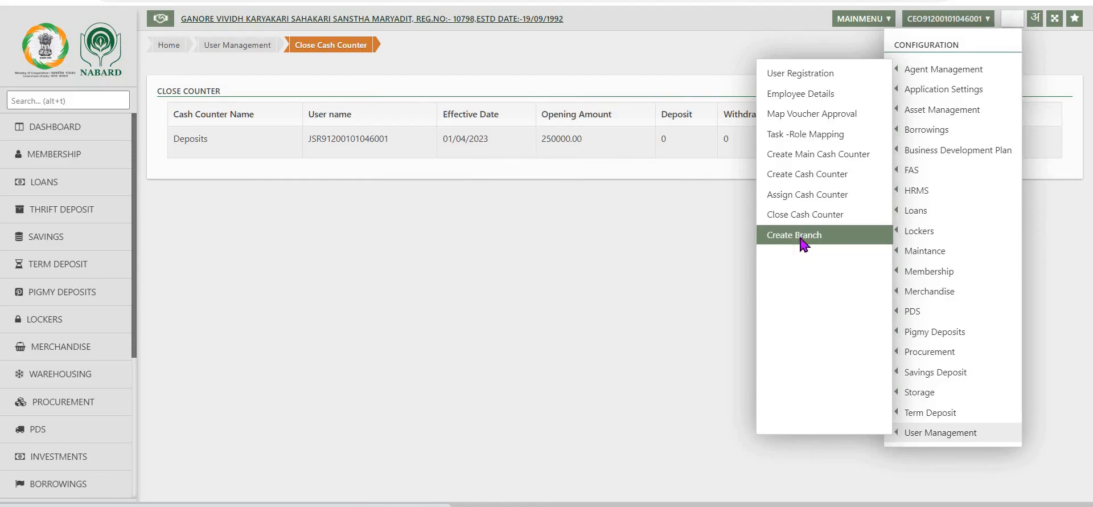
Open the Create Branch form and cancel the empty branch entry
{"action": "left_click", "coordinate": [799, 239]}
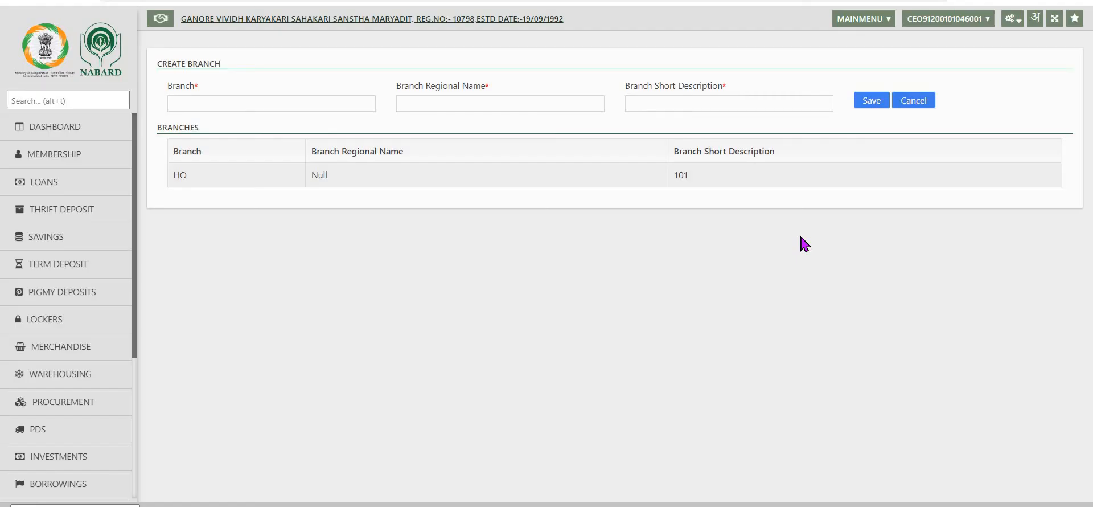
{"action": "left_click", "coordinate": [299, 104]}
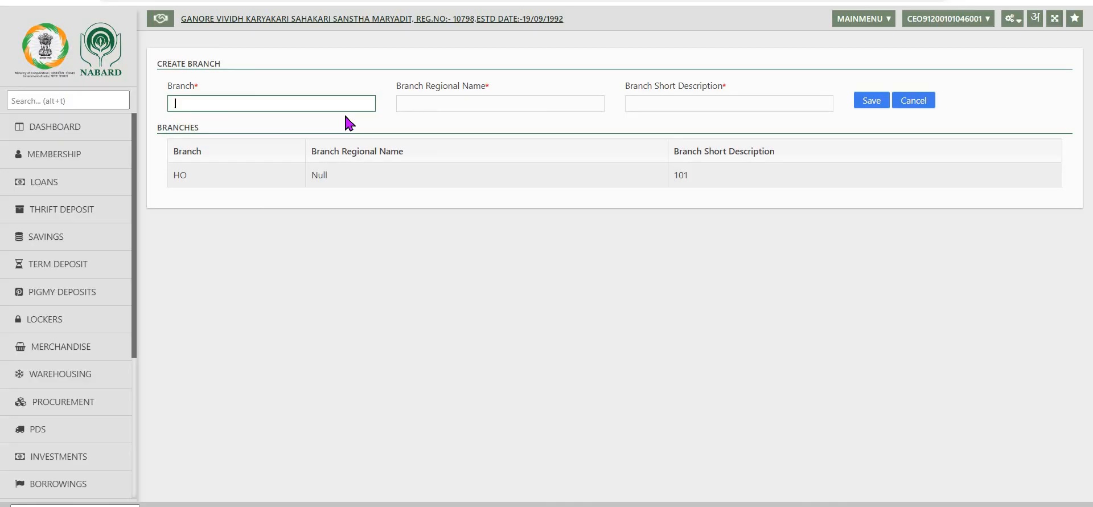
{"action": "left_click", "coordinate": [914, 101]}
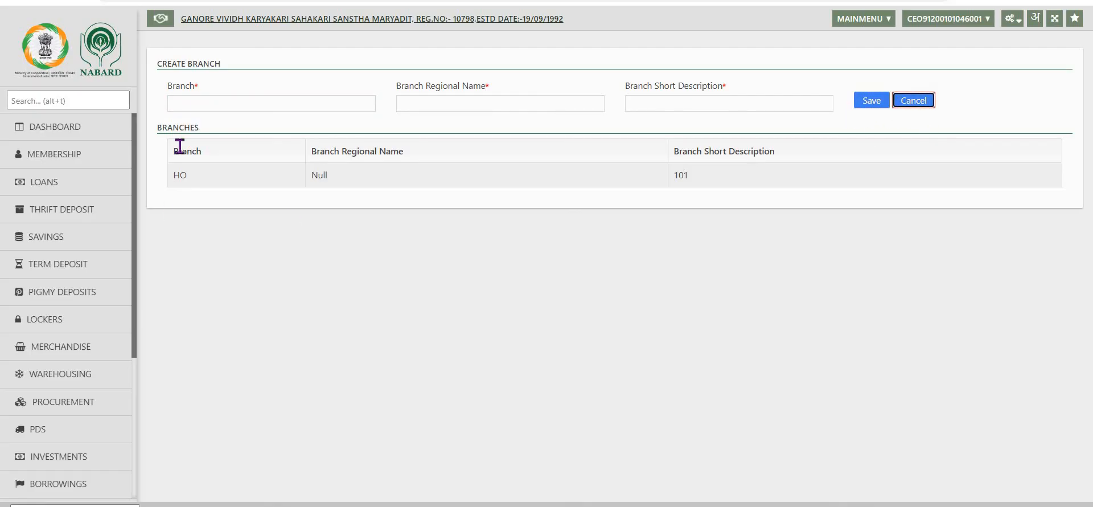
{"action": "left_click", "coordinate": [1020, 23]}
{"action": "mouse_move", "coordinate": [945, 432]}
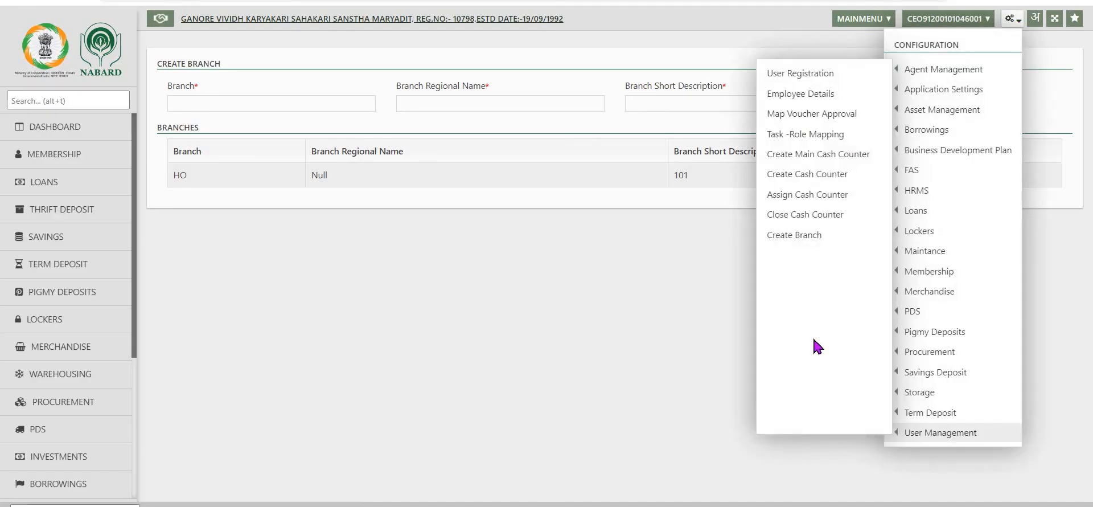